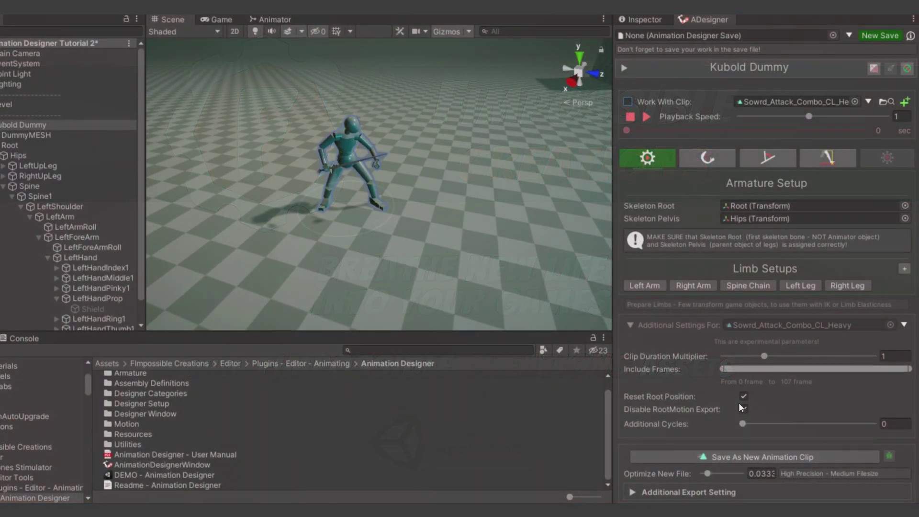
Step: Untick Reset Root Position in Additional Settings to start from the unmodified clip
click(744, 398)
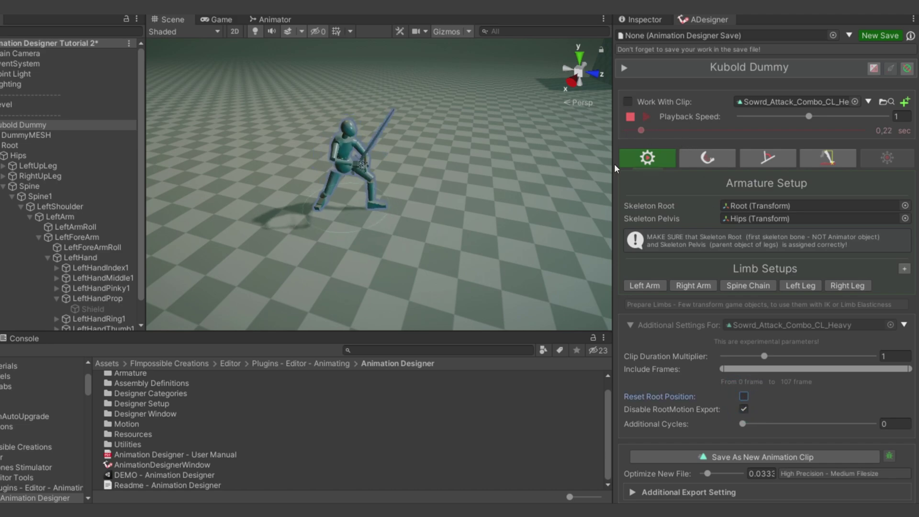
alt+drag(521, 226, 605, 221)
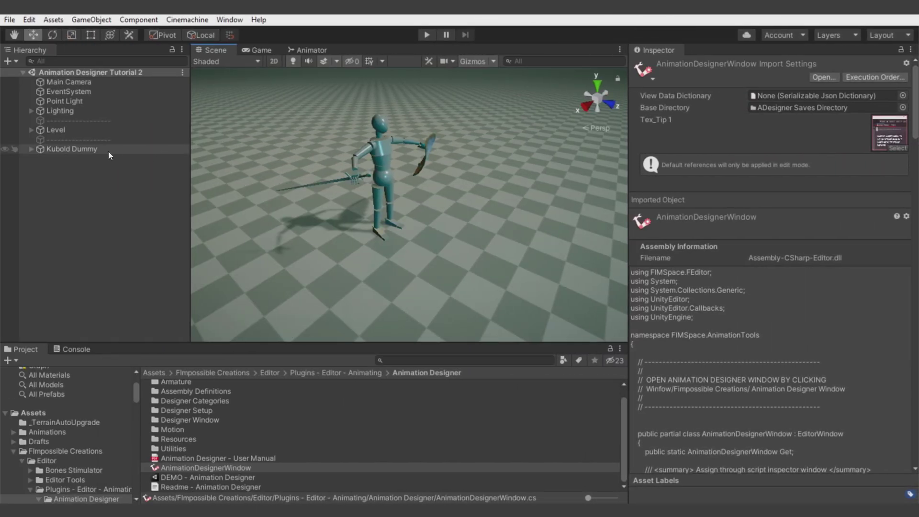
Step: Open the Kubold Dummy's Animator in the Animation Designer, docked beside the Inspector
click(90, 150)
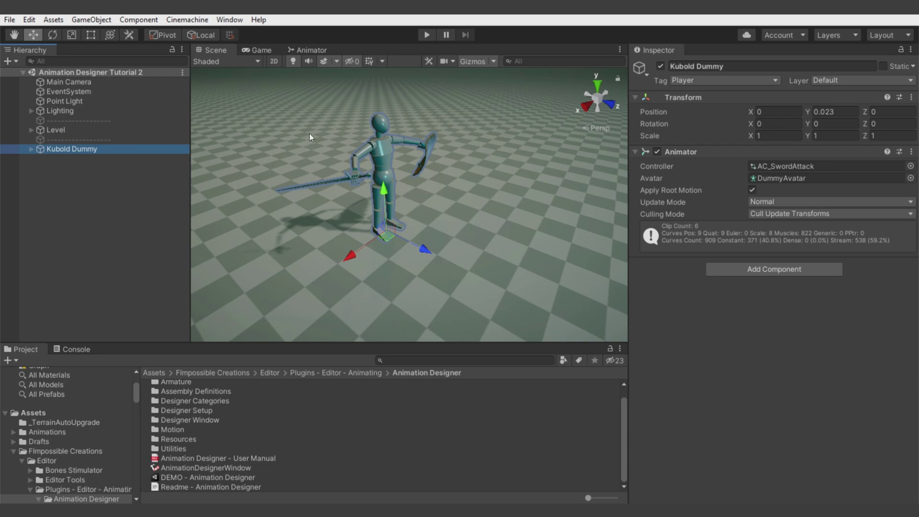
right_click(687, 153)
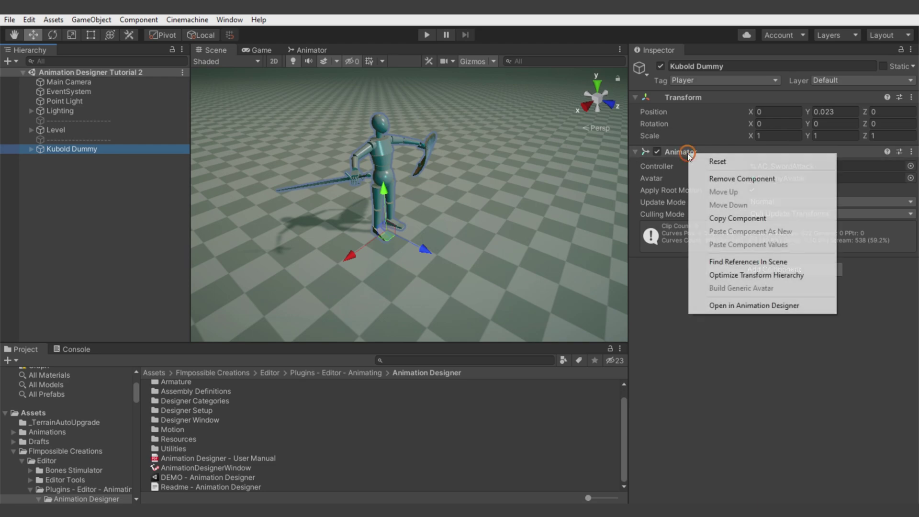
click(734, 306)
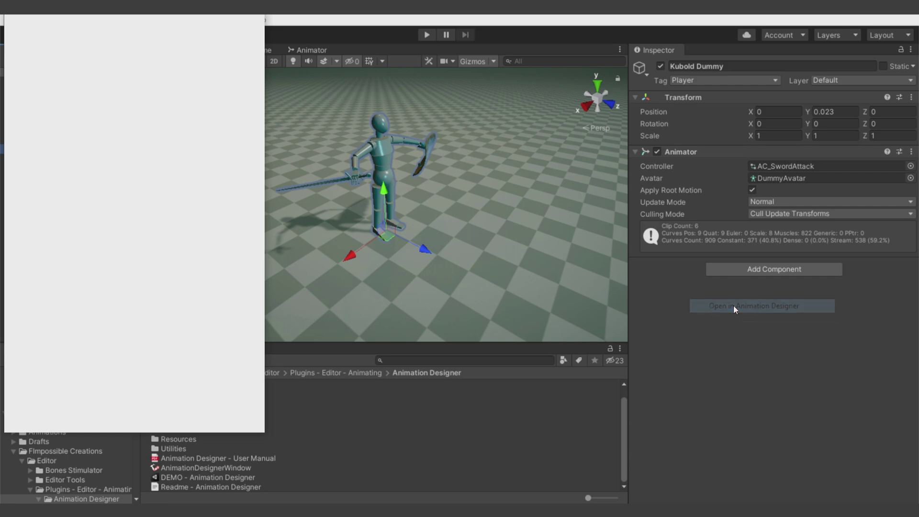
drag(33, 20, 710, 77)
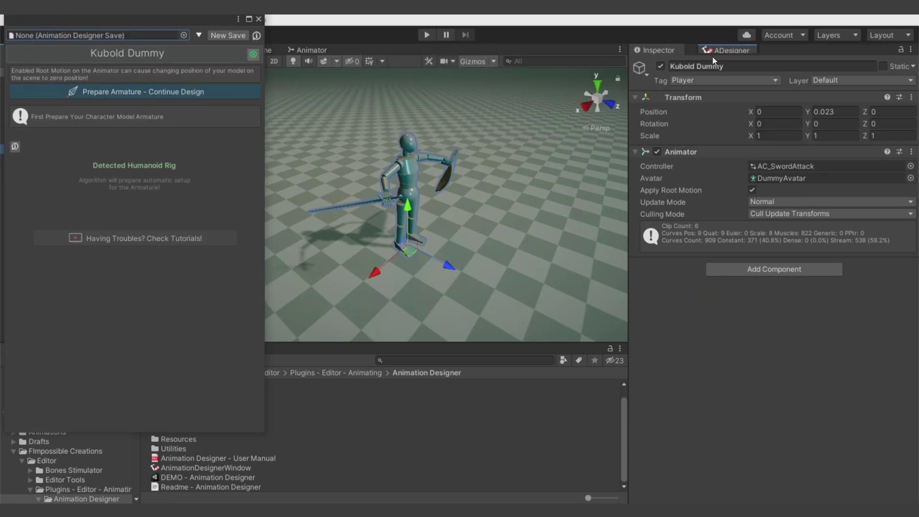
Step: Prepare the armature, pick Sowrd_Attack_Combo_CL_Heavy as the work clip and preview it
click(785, 122)
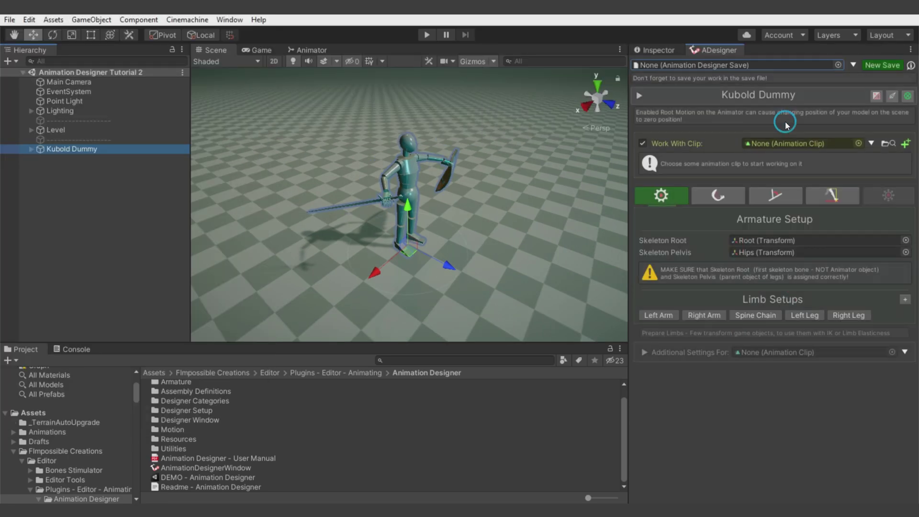
click(872, 144)
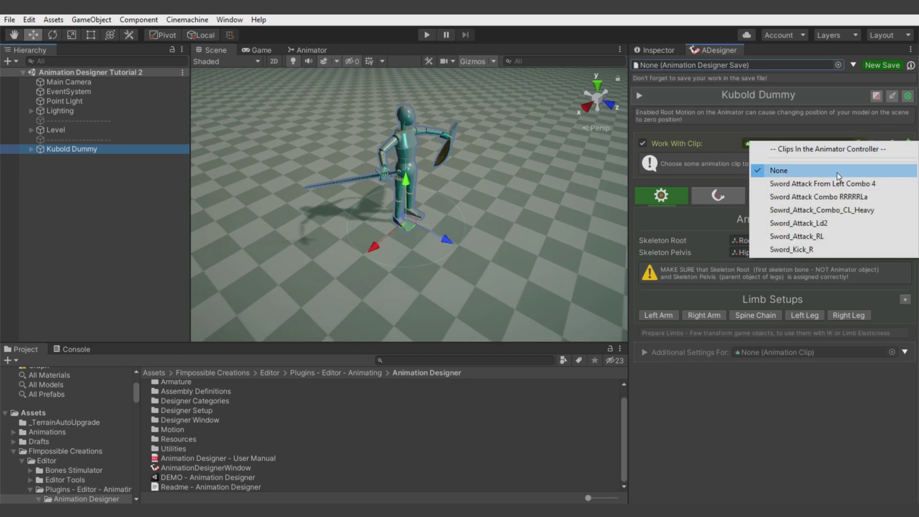
click(828, 210)
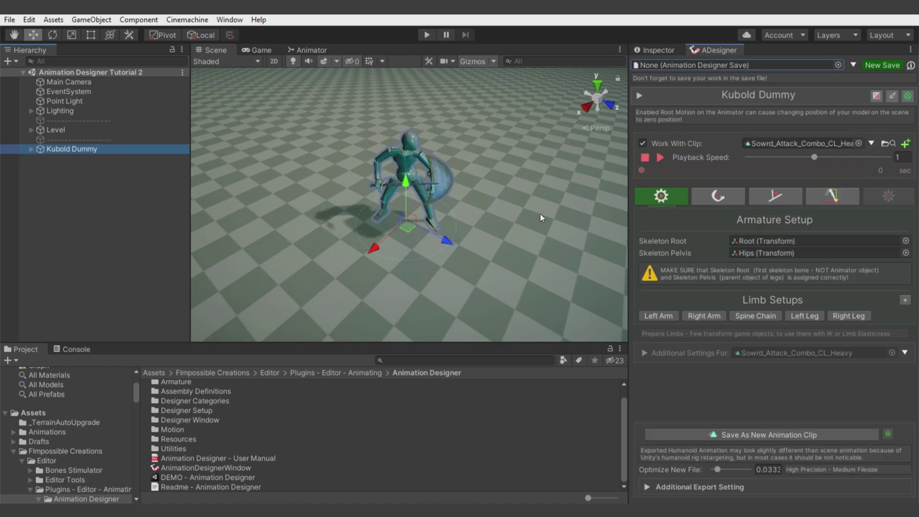
click(661, 157)
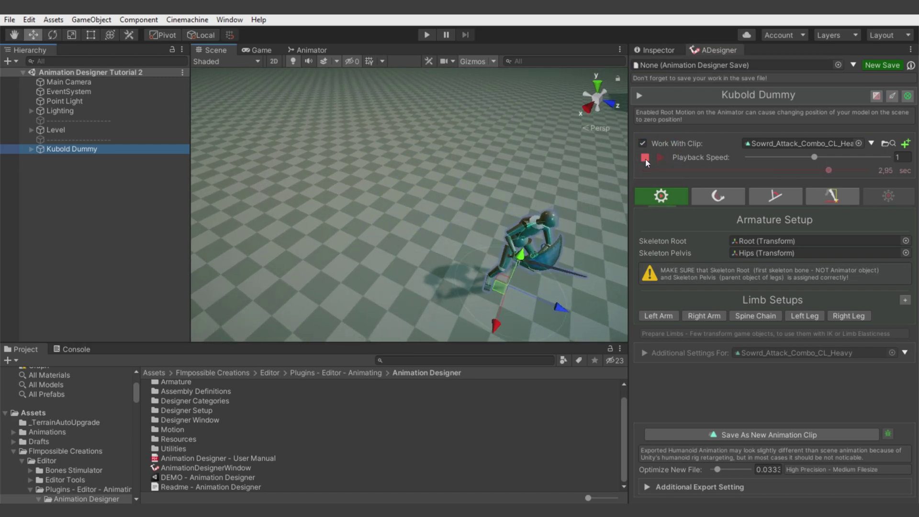
mouse_move(477, 206)
alt+mouse_down()
mouse_move(488, 213)
mouse_move(479, 221)
alt+mouse_up()
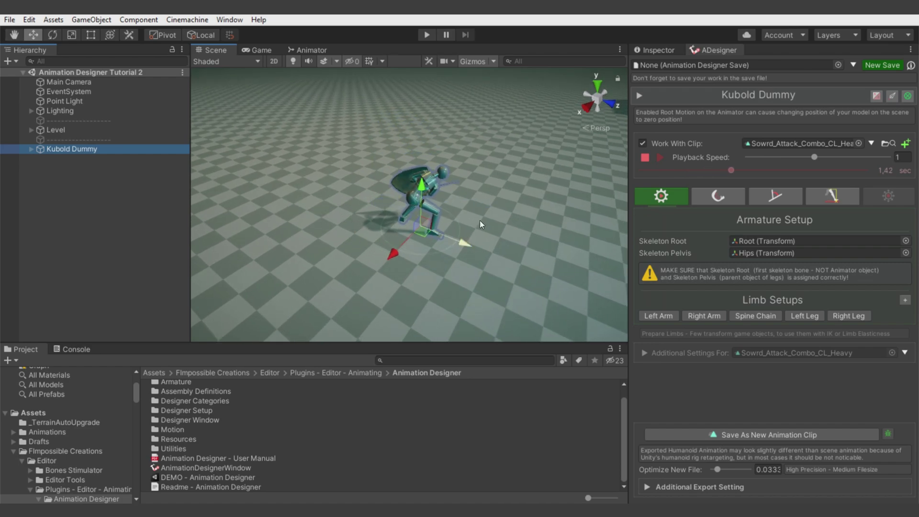
click(646, 157)
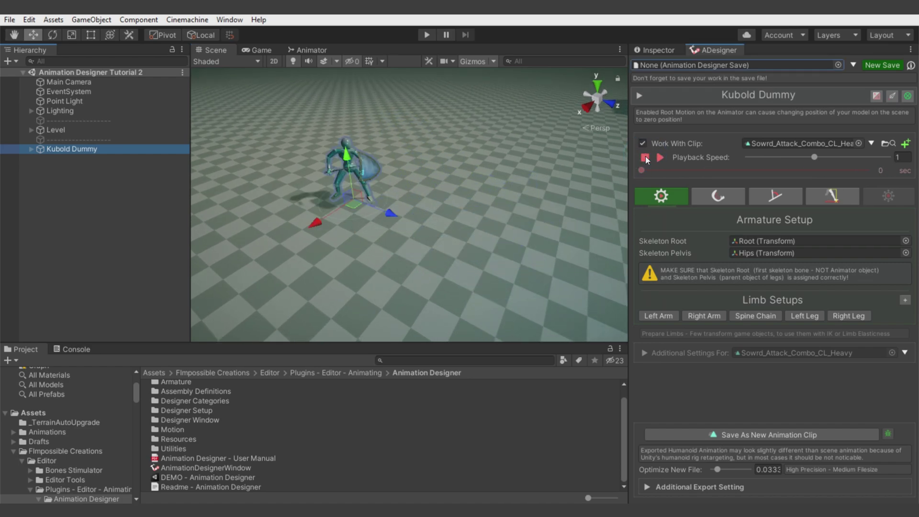
Step: Tick Reset Root Position in the clip's Additional Settings
click(664, 354)
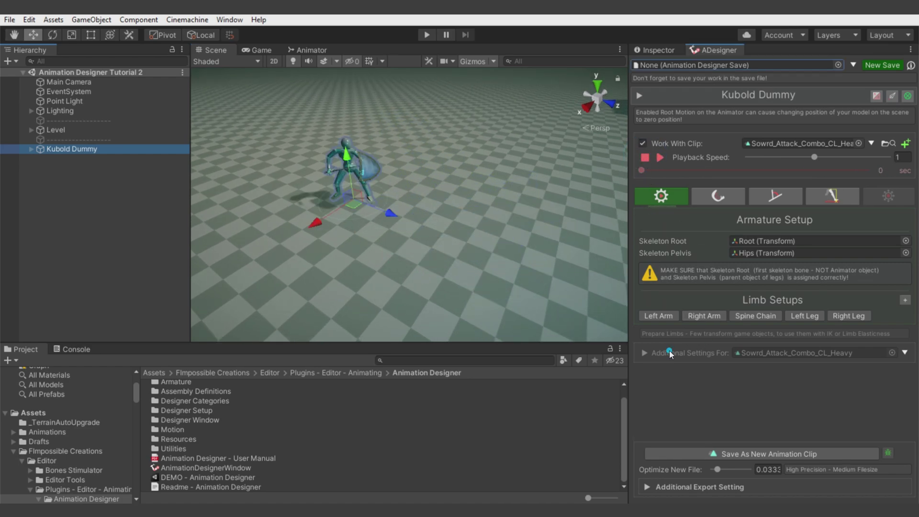
scroll(670, 351, down, 2)
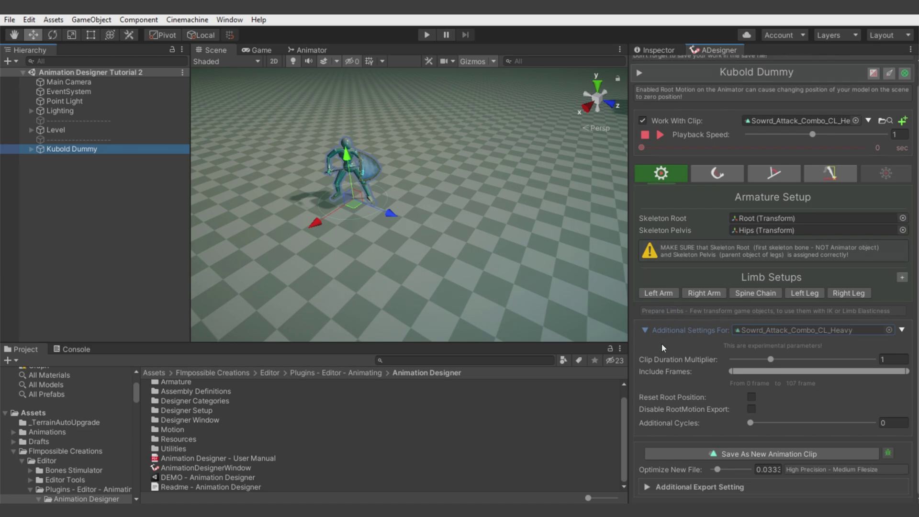
click(751, 398)
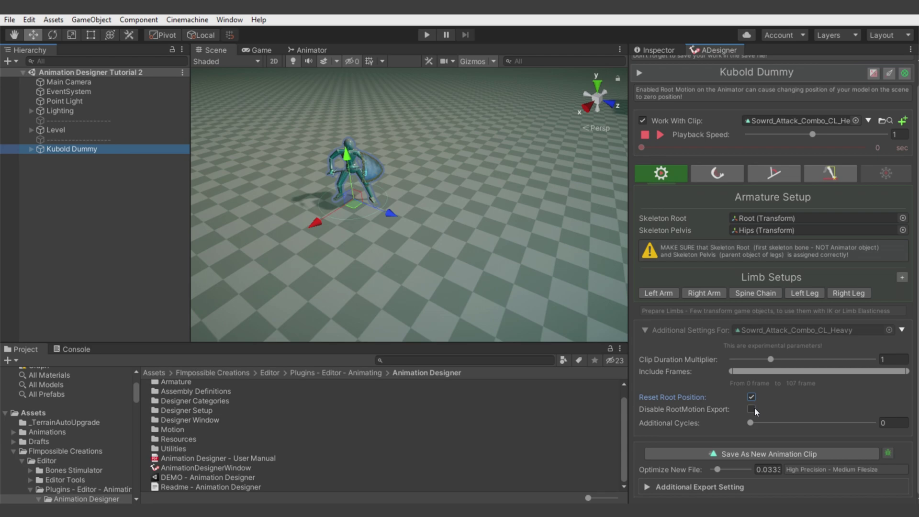
Step: Turn off Apply Root Motion on the Kubold Dummy's Animator
click(664, 51)
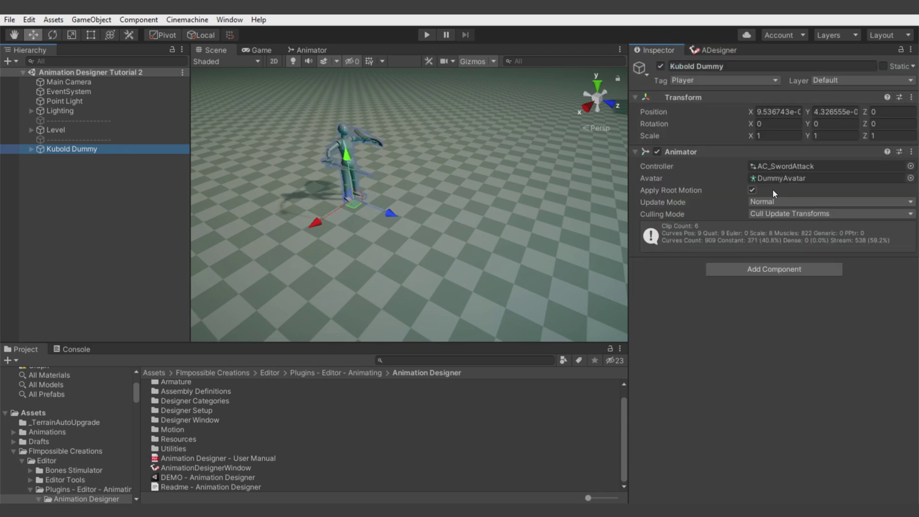
click(753, 190)
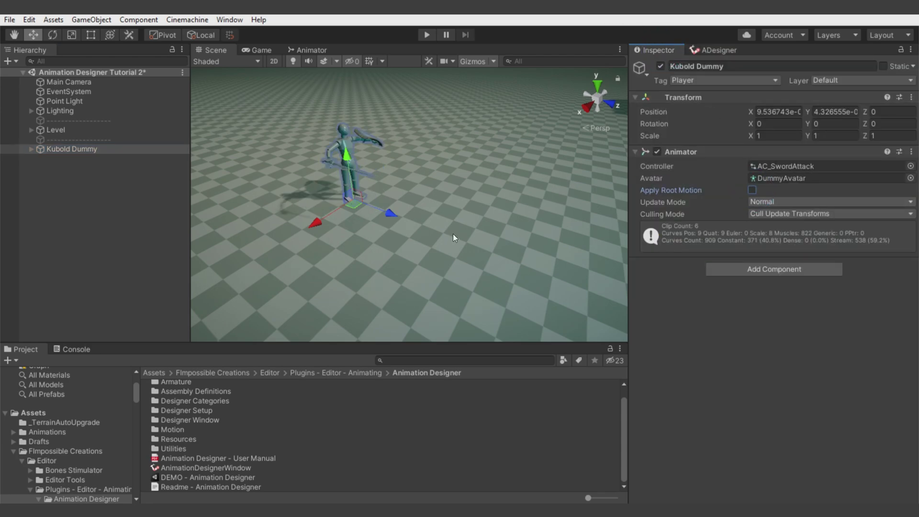
key(f)
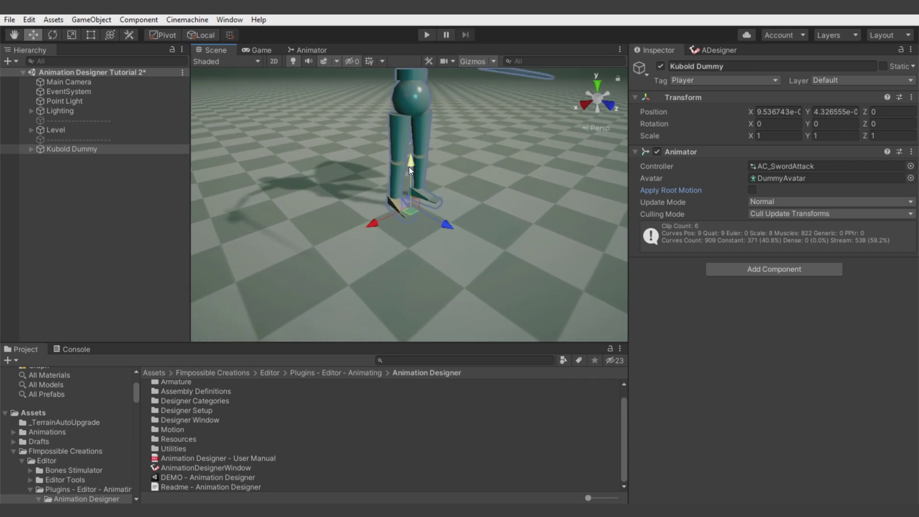
alt+drag(416, 164, 465, 234)
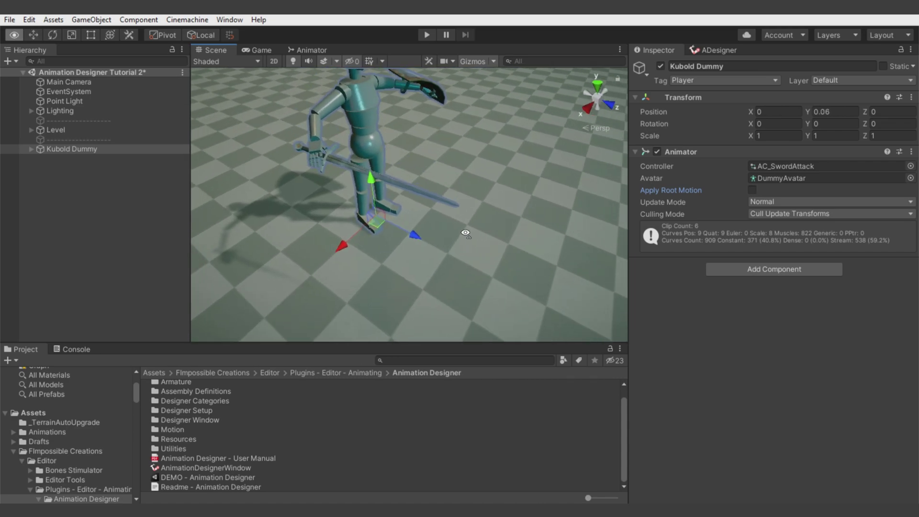
scroll(465, 233, down, 5)
Step: Play the clip in the Animation Designer to confirm the attack stays in place
click(704, 48)
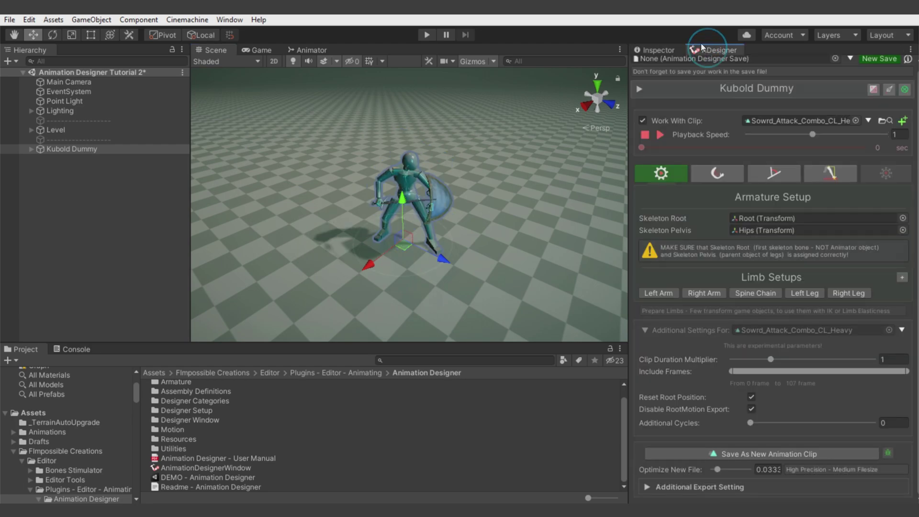
click(662, 135)
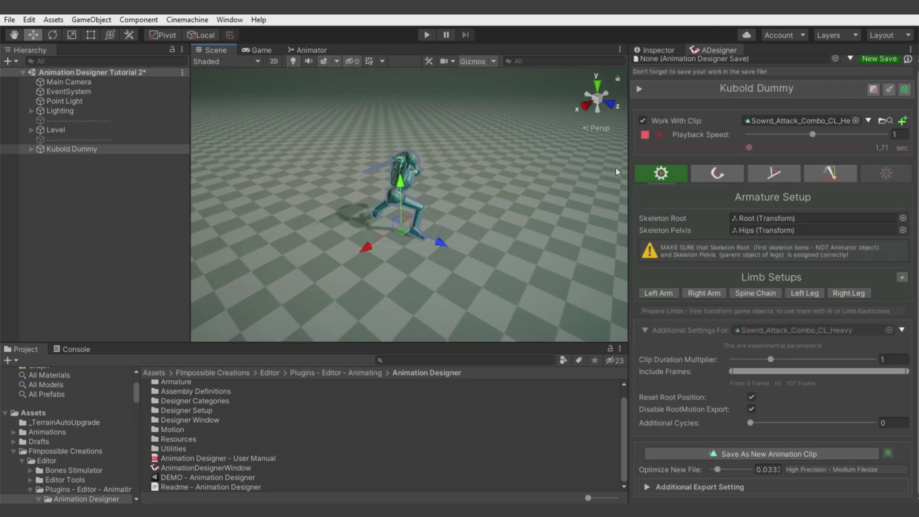
click(645, 135)
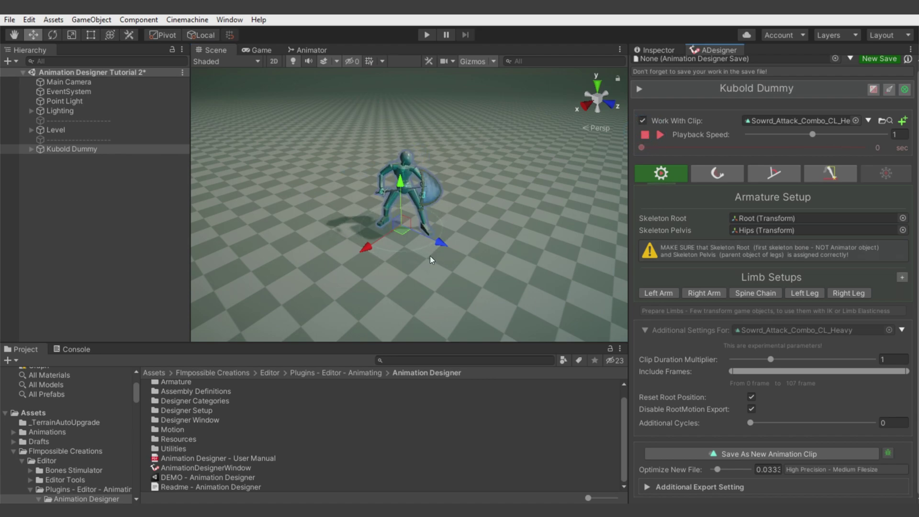
alt+right_drag(397, 201, 450, 249)
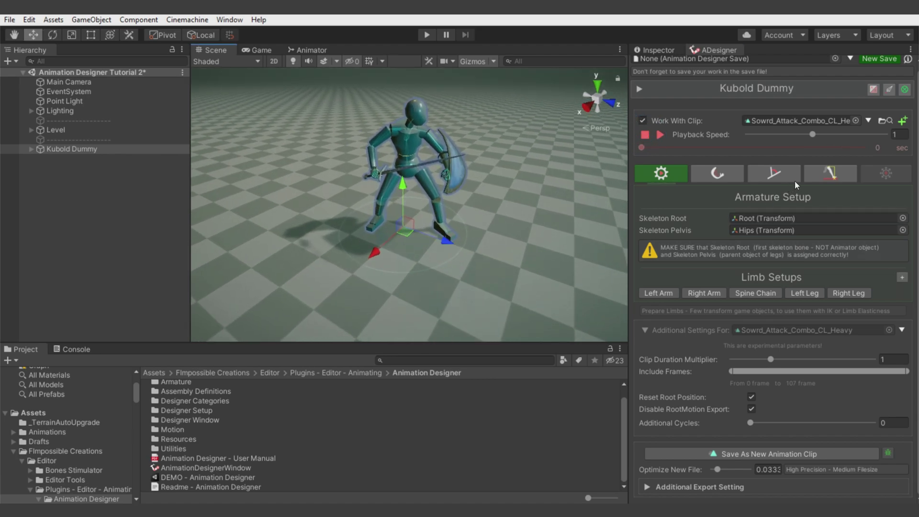
Step: Enable Left Leg IK and capture the foot's current position as its still position
click(828, 178)
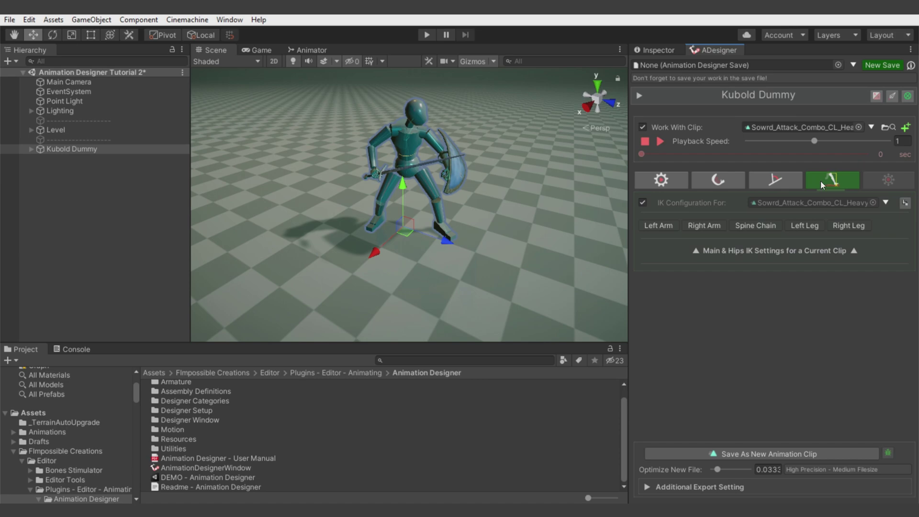
click(808, 227)
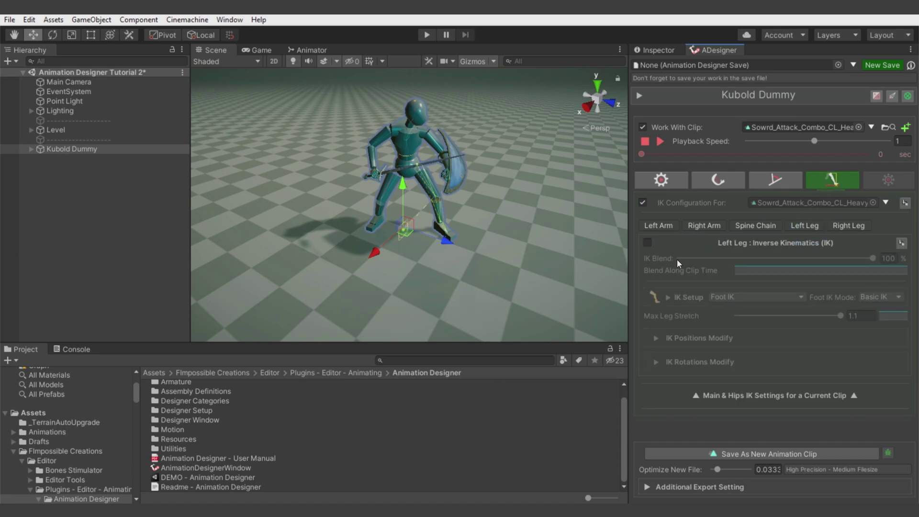
click(648, 243)
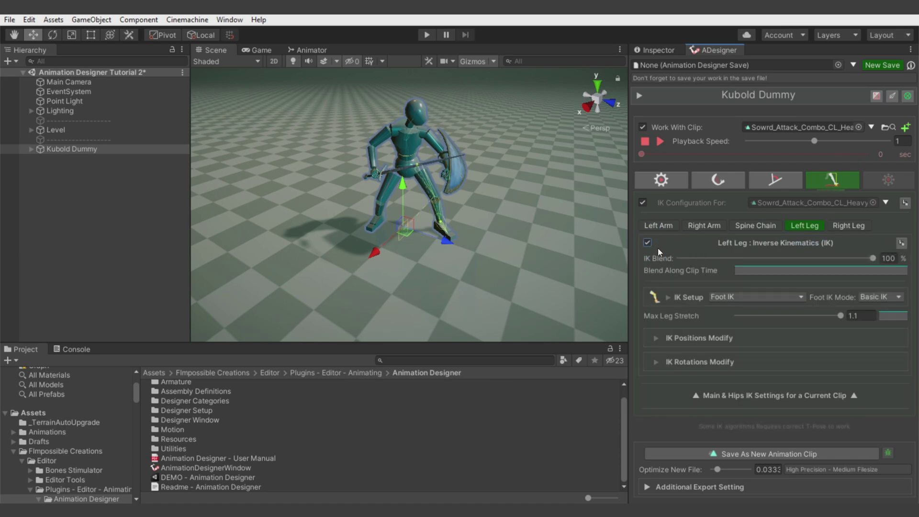
click(691, 338)
scroll(692, 338, down, 3)
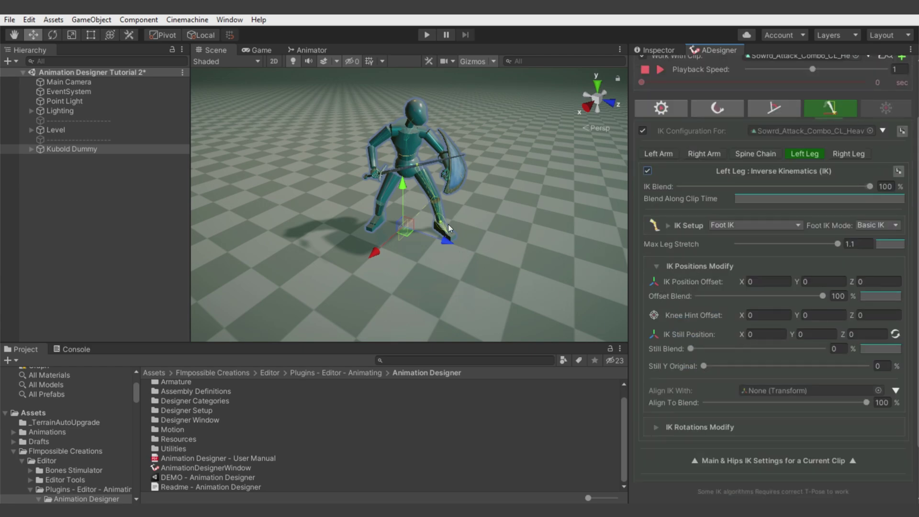
click(895, 335)
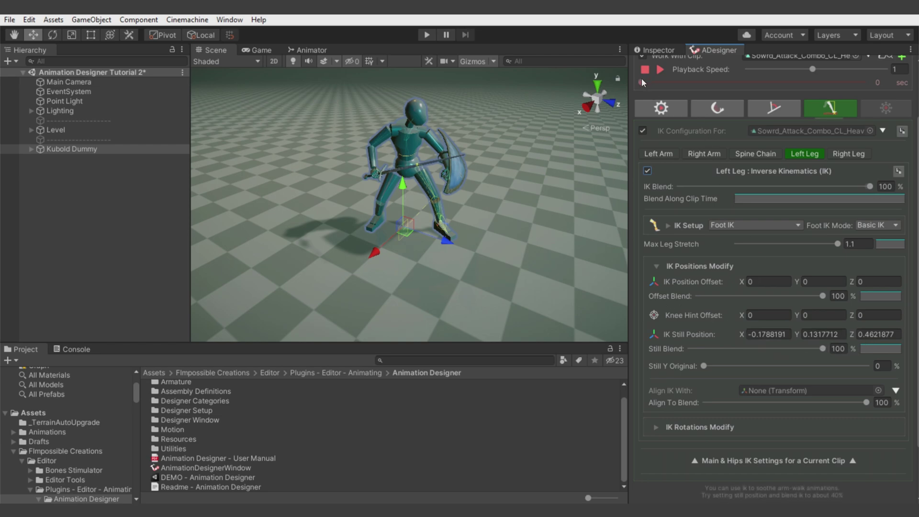
click(662, 72)
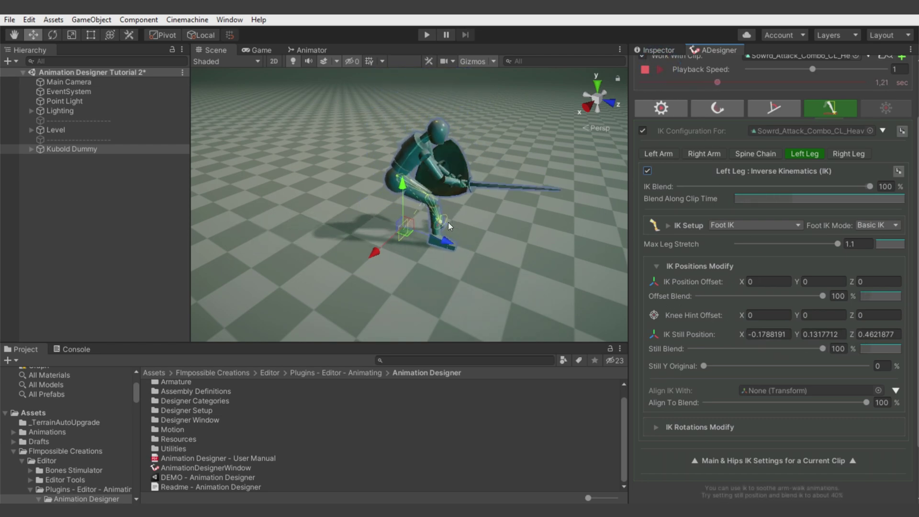
click(645, 70)
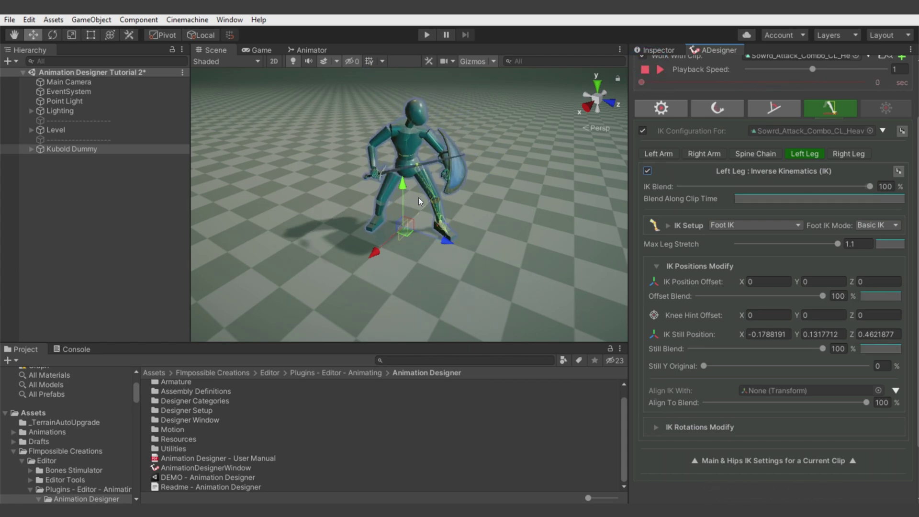
Step: Capture the left foot's current rotation as its IK still rotation
click(714, 427)
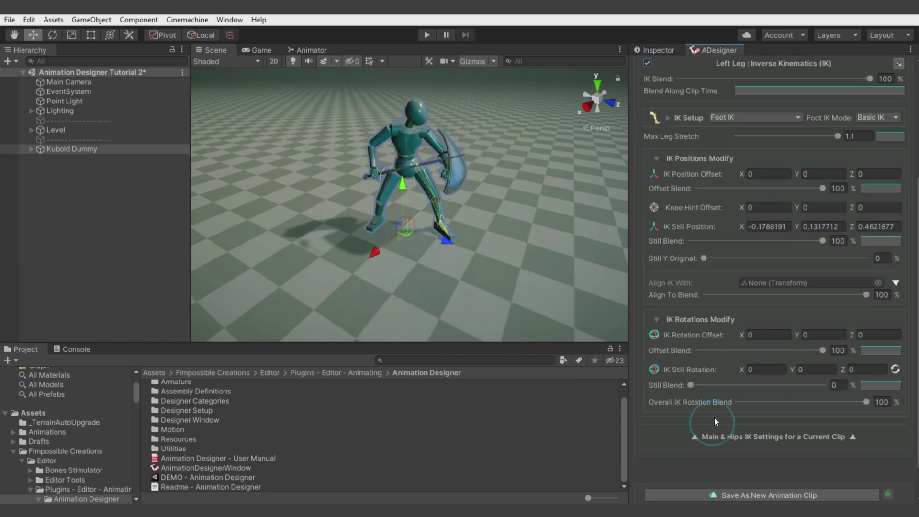
click(894, 370)
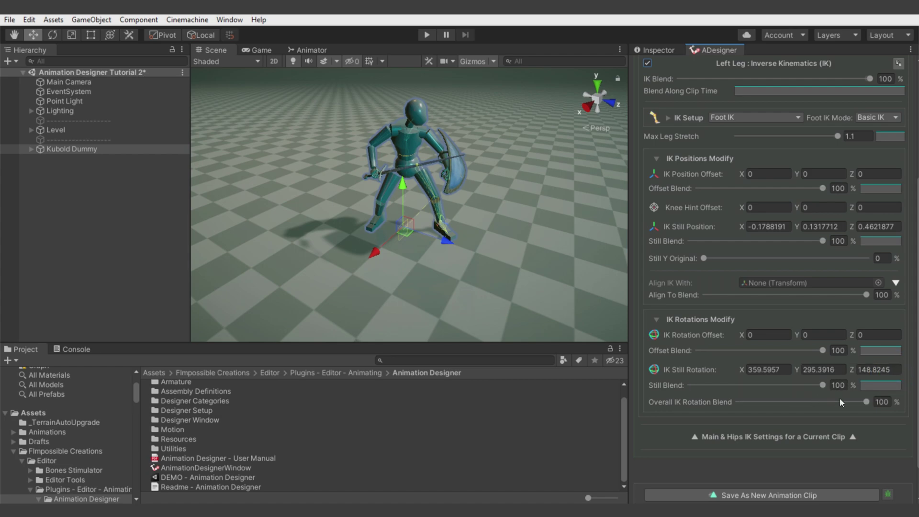
scroll(831, 231, up, 5)
Step: Capture the right foot's current IK still position and still rotation, then return to Left Leg
click(860, 225)
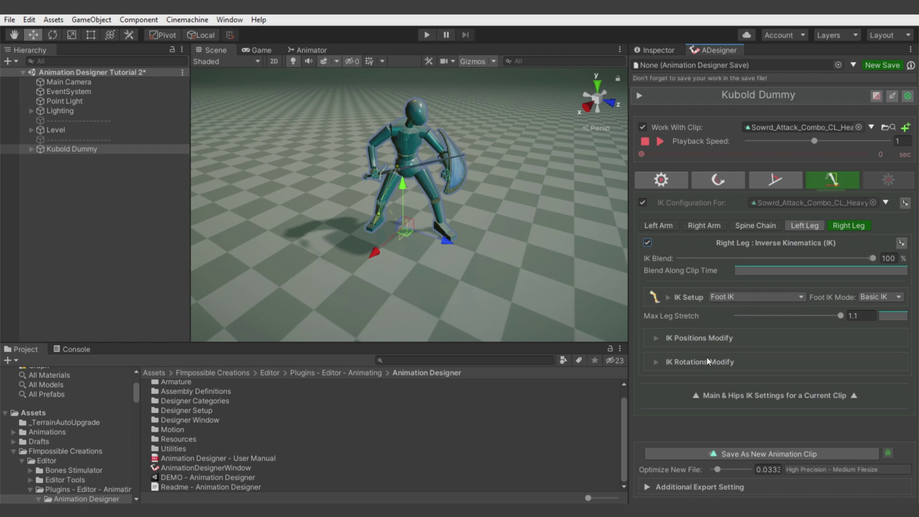
click(707, 338)
scroll(729, 344, down, 3)
click(894, 333)
scroll(688, 349, down, 3)
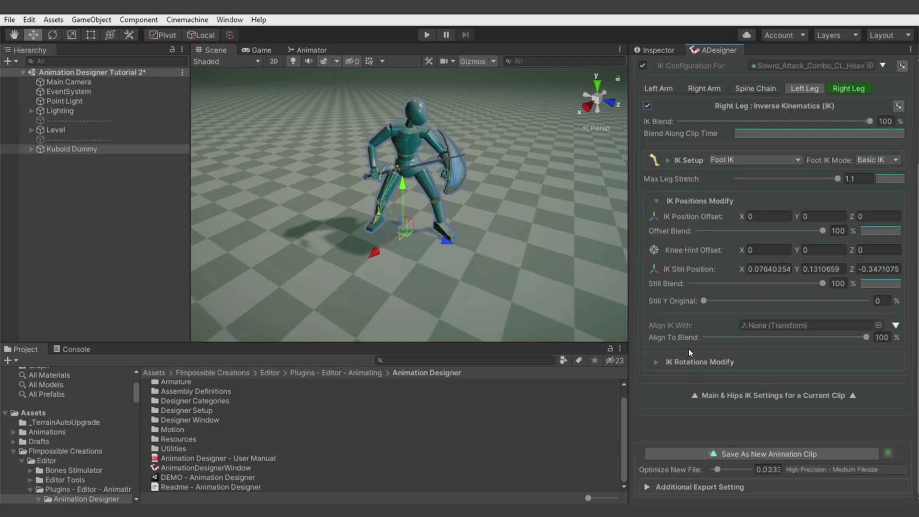
click(692, 362)
scroll(773, 364, down, 5)
click(899, 332)
scroll(790, 335, up, 10)
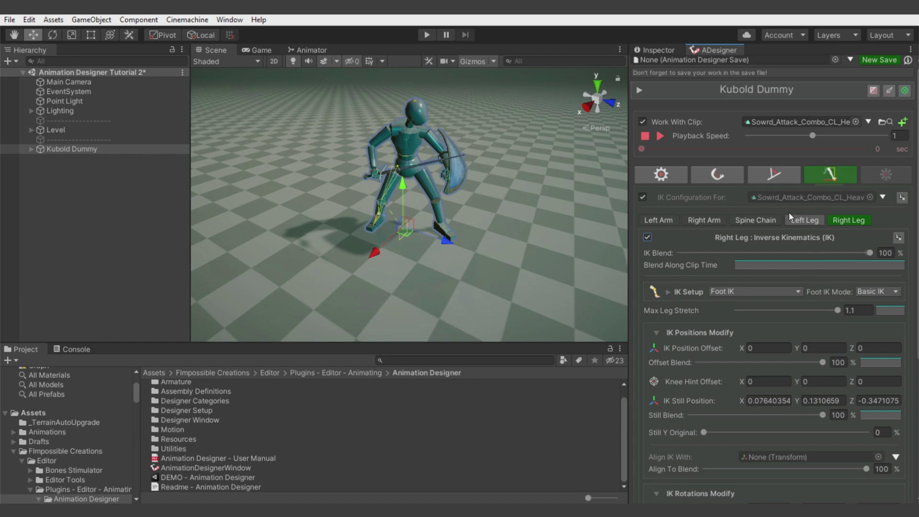
click(807, 220)
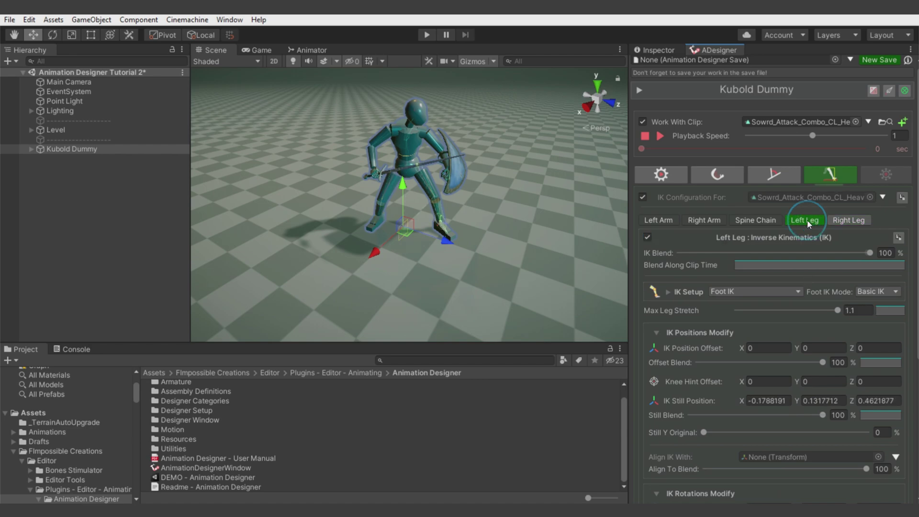
drag(649, 149, 688, 151)
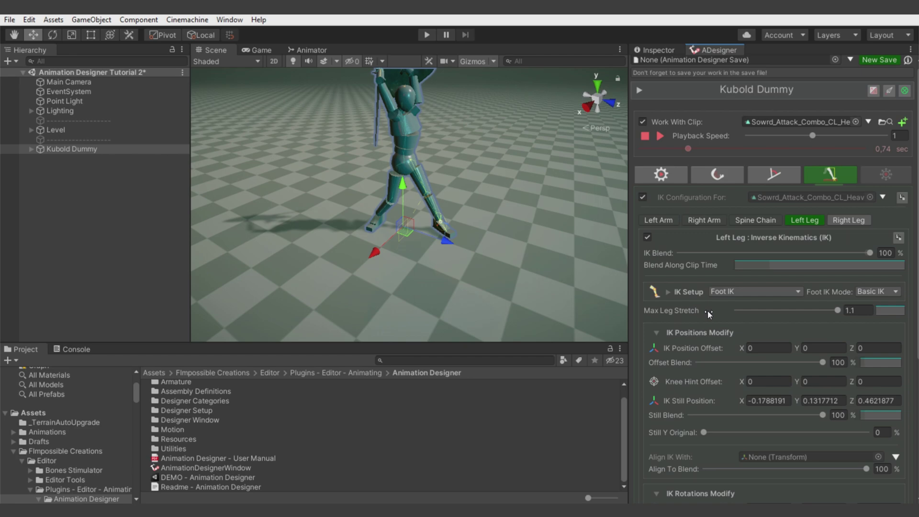
Step: Lower the left leg's Max Leg Stretch to 0.982 and scrub through the attack poses
drag(839, 311, 819, 312)
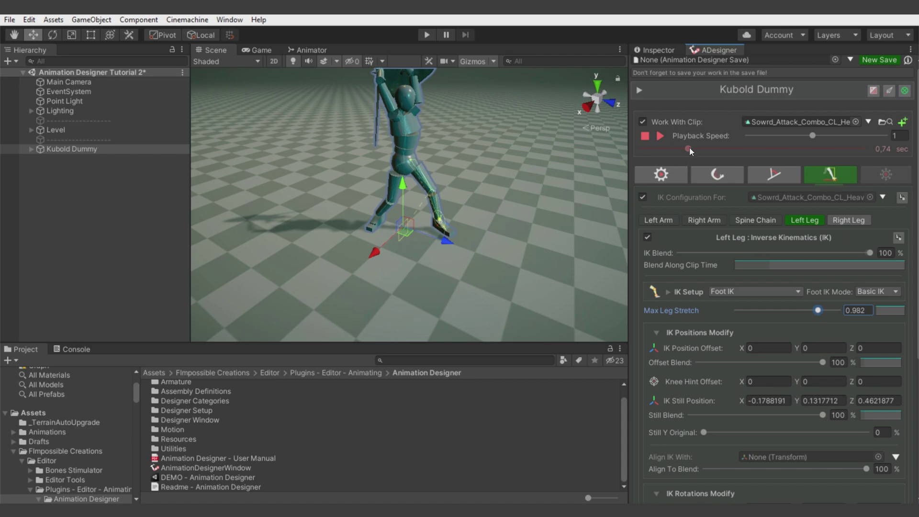
drag(690, 150, 733, 165)
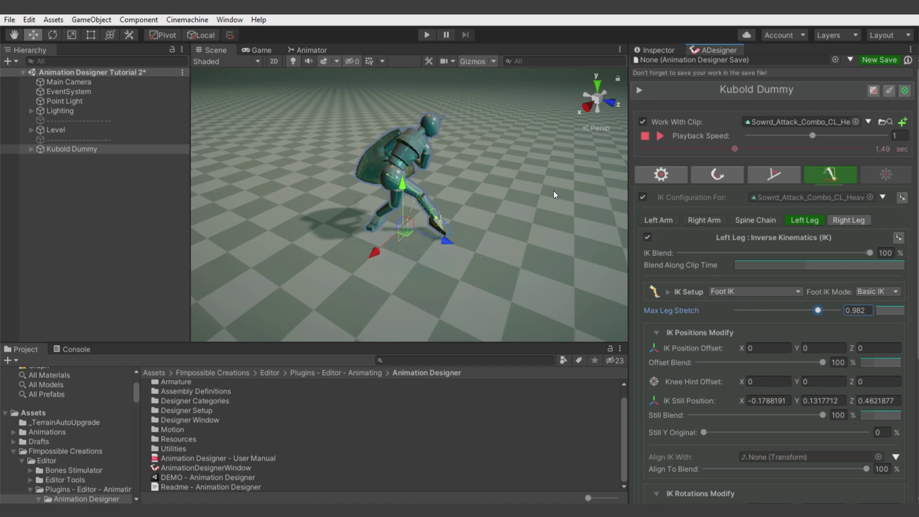
Step: Deactivate the Shield object, then reselect Kubold Dummy and show its ADesigner settings
click(373, 160)
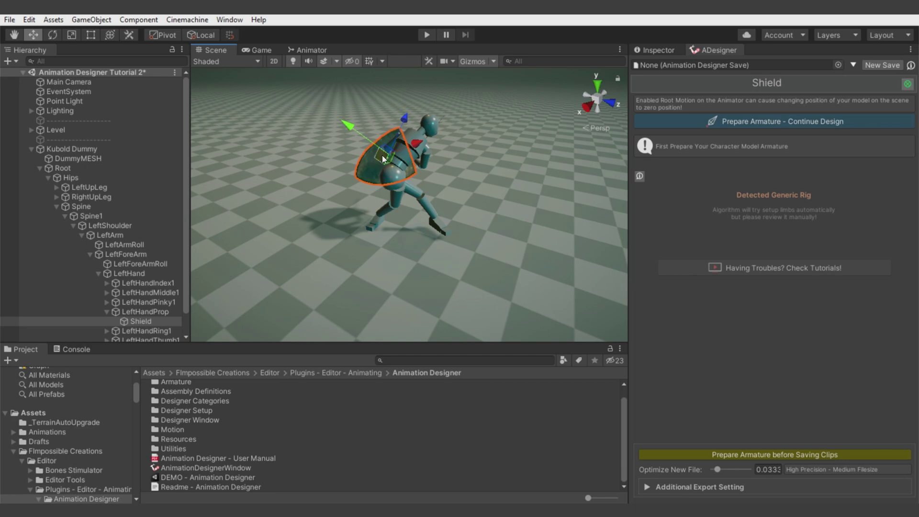
click(656, 50)
click(661, 66)
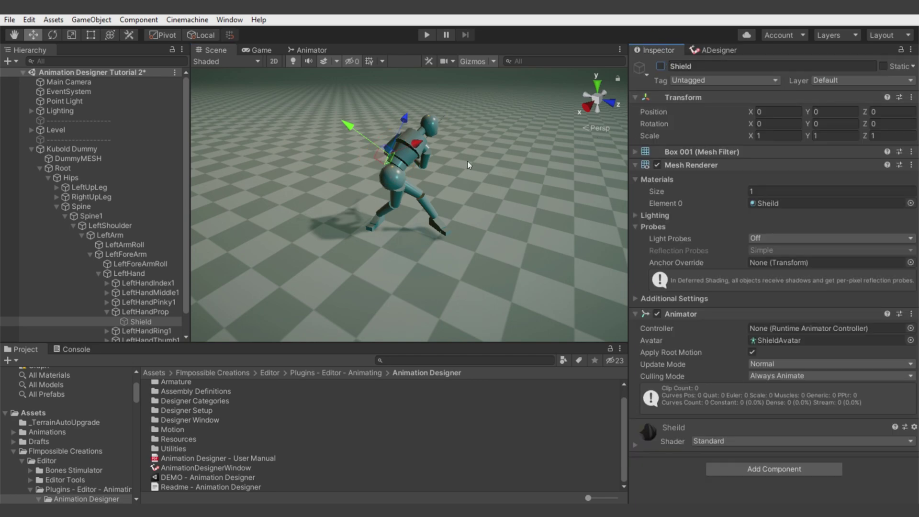
click(72, 148)
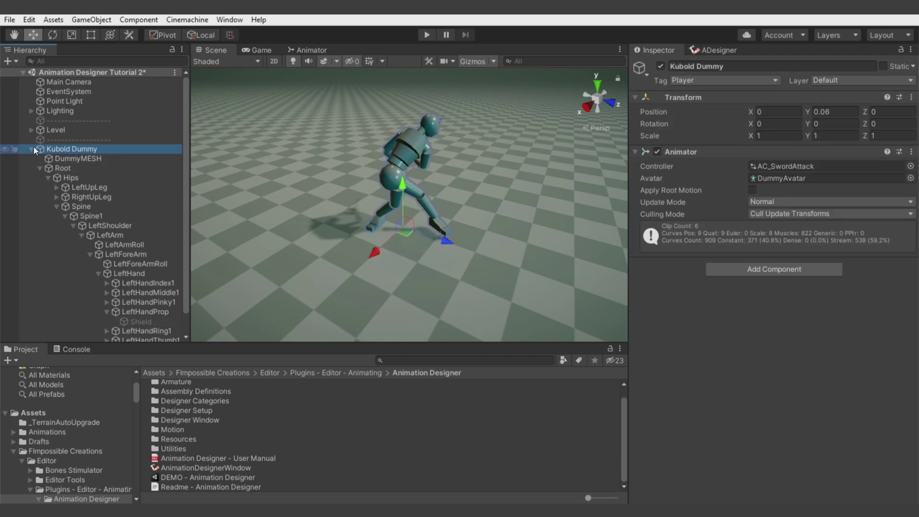
click(714, 51)
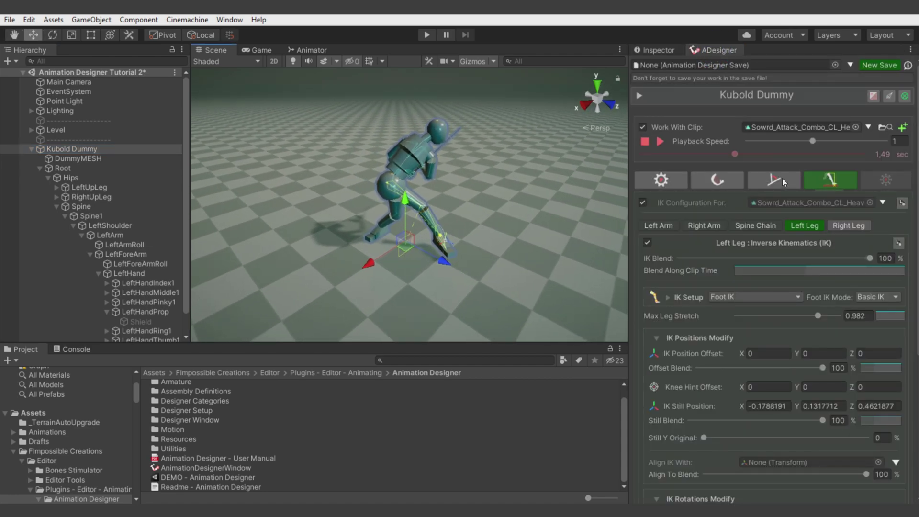
Step: Add a Bone Modificators job for the Hips bone
click(782, 177)
click(738, 244)
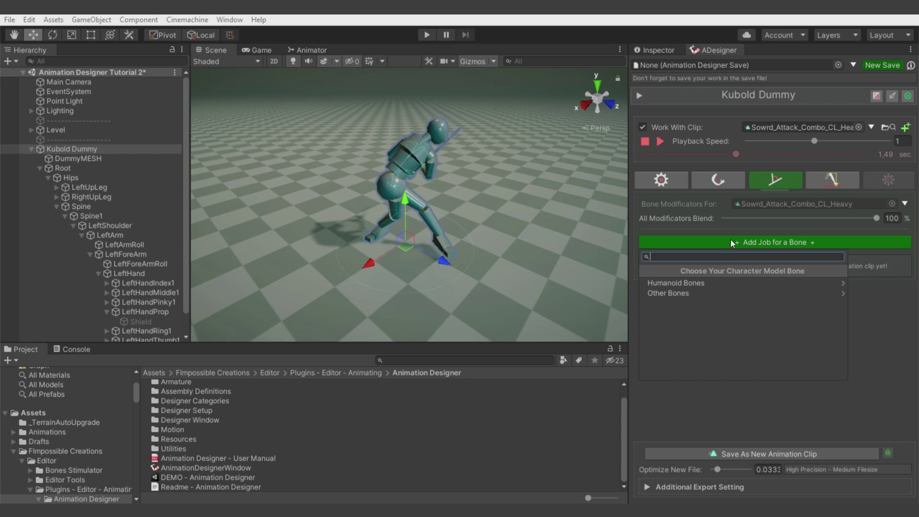
text(hips)
key(Return)
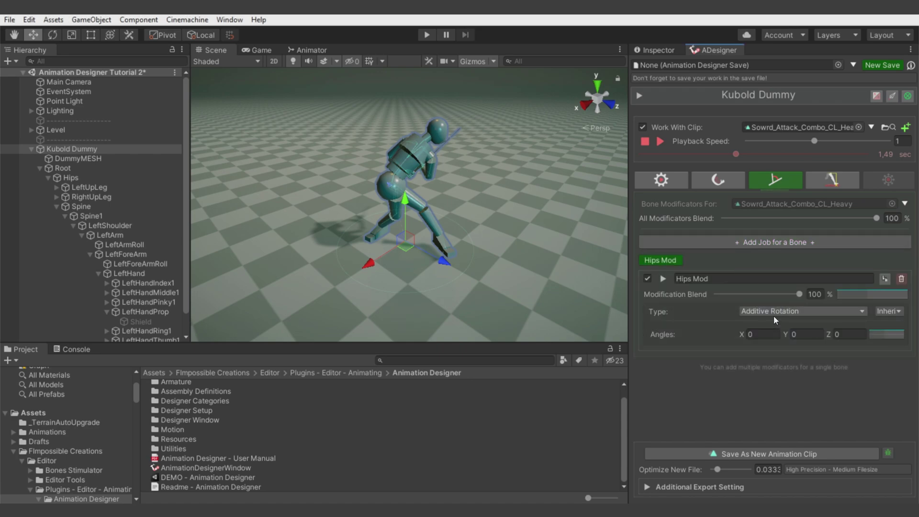
Step: Set the Hips Mod additive rotation to Angles Y 50
drag(788, 329, 153, 295)
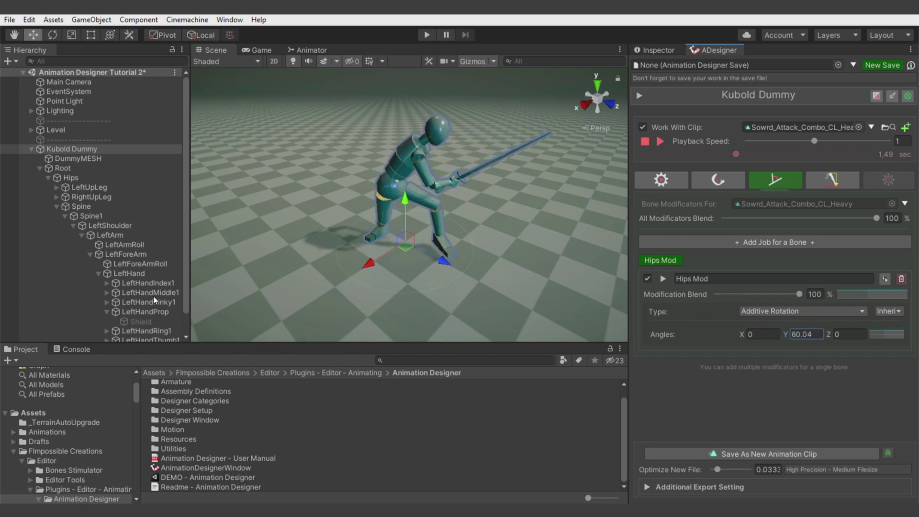
alt+drag(366, 225, 421, 250)
scroll(421, 249, up, 5)
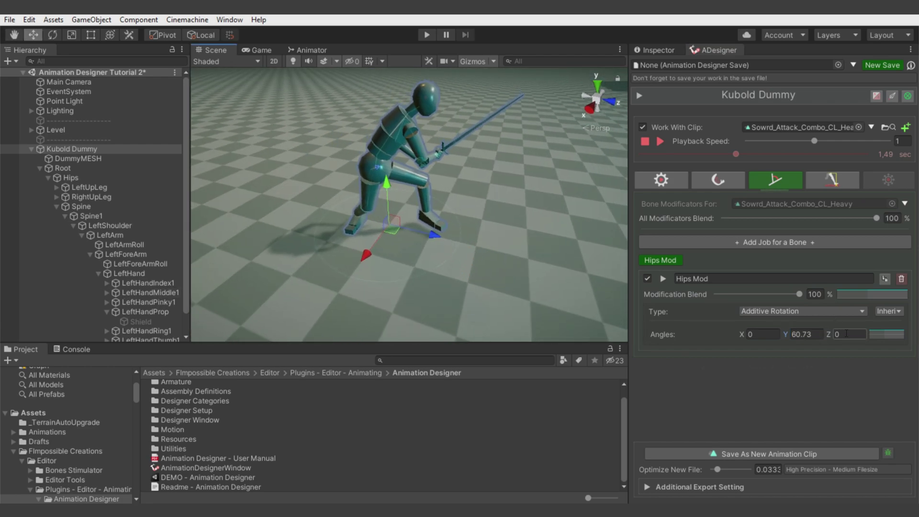
click(809, 334)
text(50)
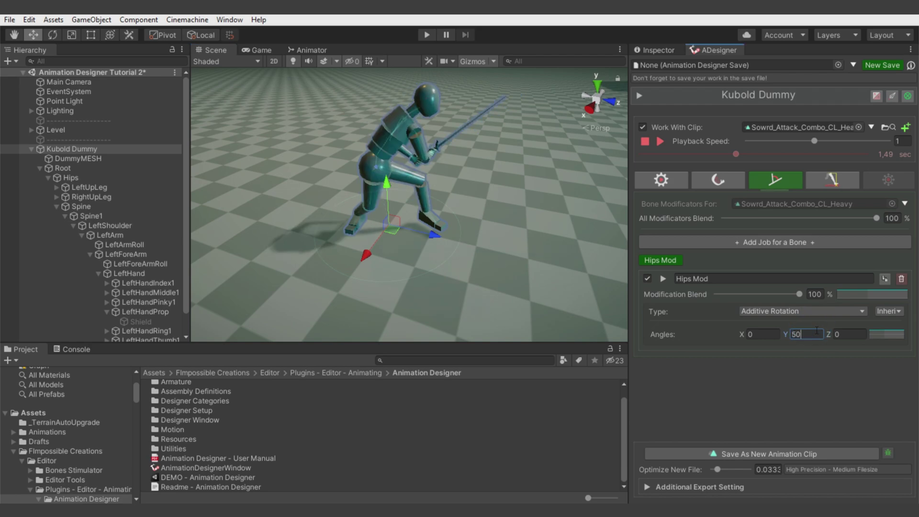
scroll(449, 193, down, 3)
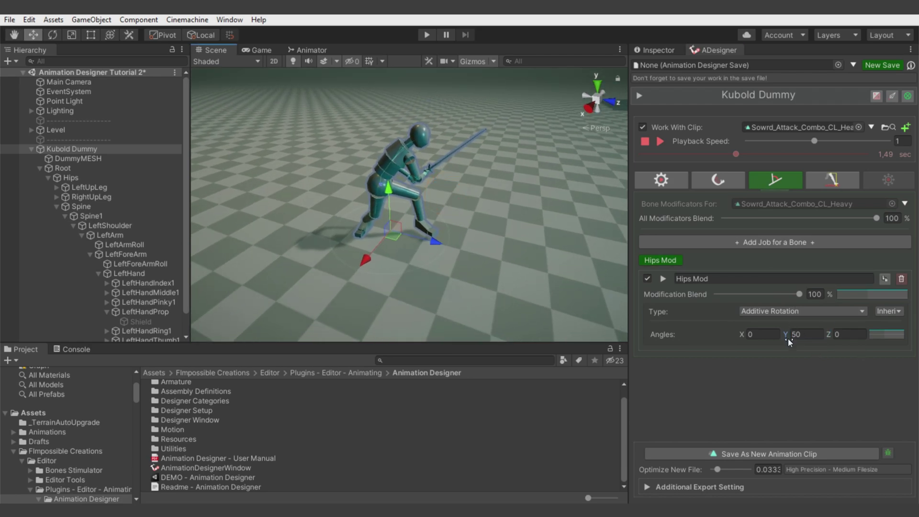
drag(736, 153, 892, 162)
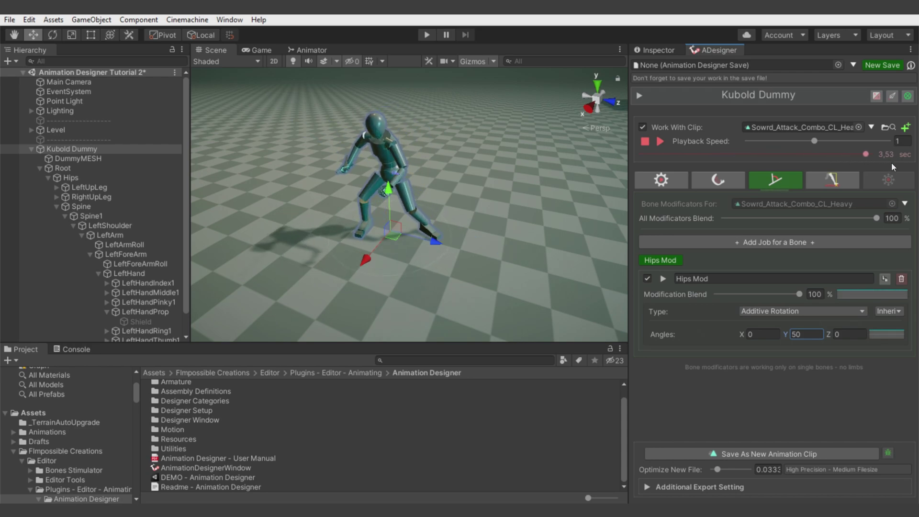
Step: Toggle Hips Mod off and on around 1–1.26 s, keep it enabled, and open its Angles curve
click(647, 278)
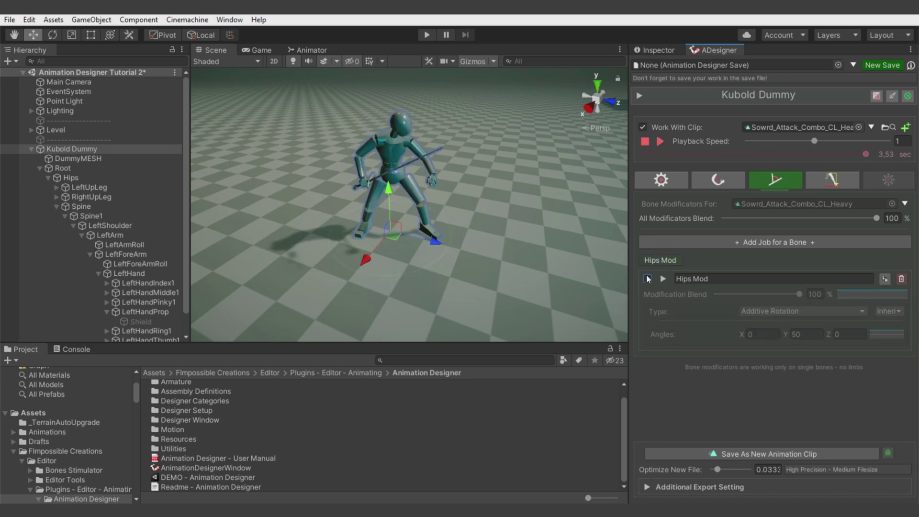
click(647, 279)
drag(679, 149, 740, 159)
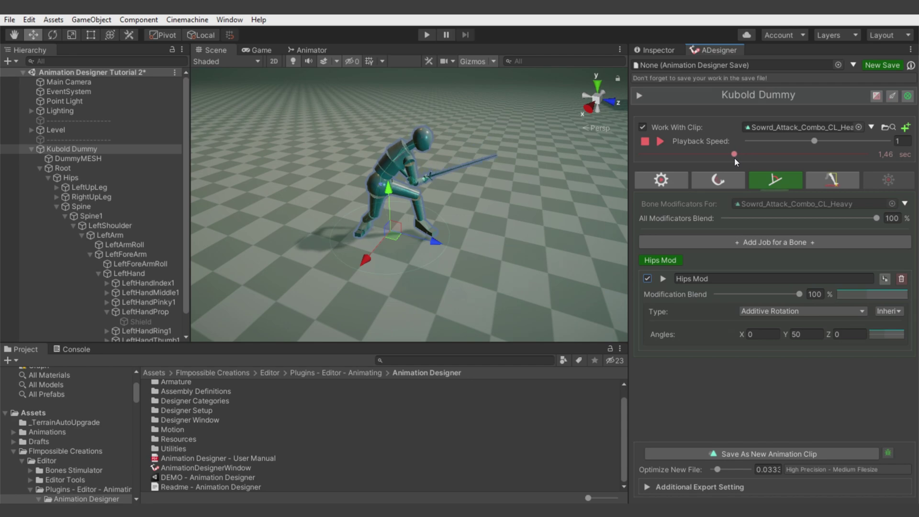
mouse_move(735, 157)
mouse_down()
mouse_move(683, 160)
mouse_move(717, 161)
mouse_up()
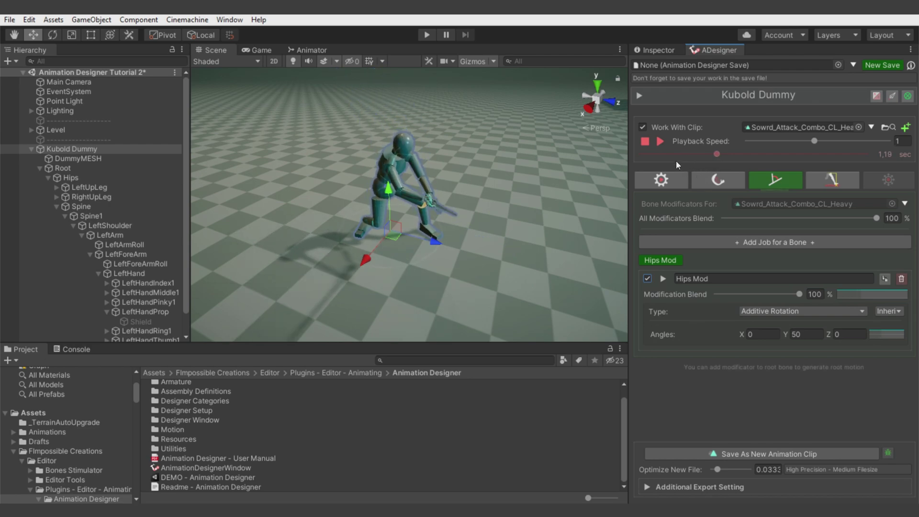
click(648, 279)
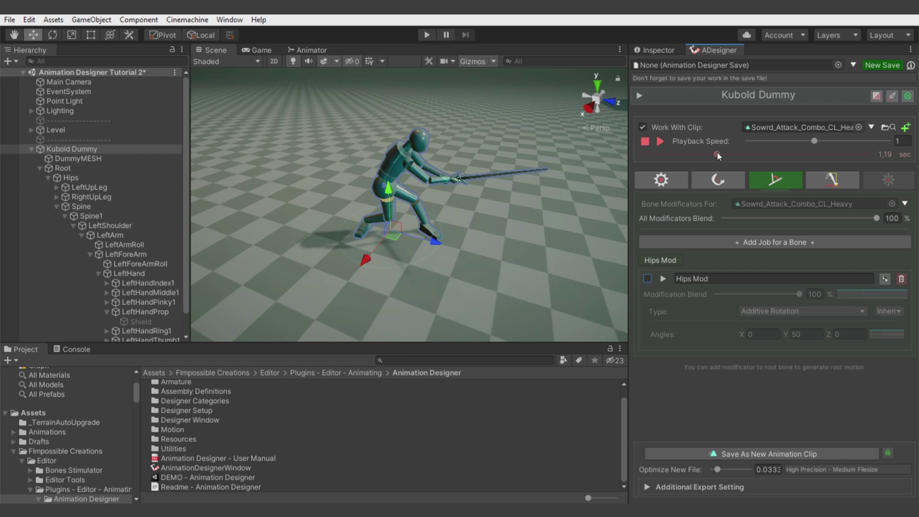
drag(718, 152, 737, 153)
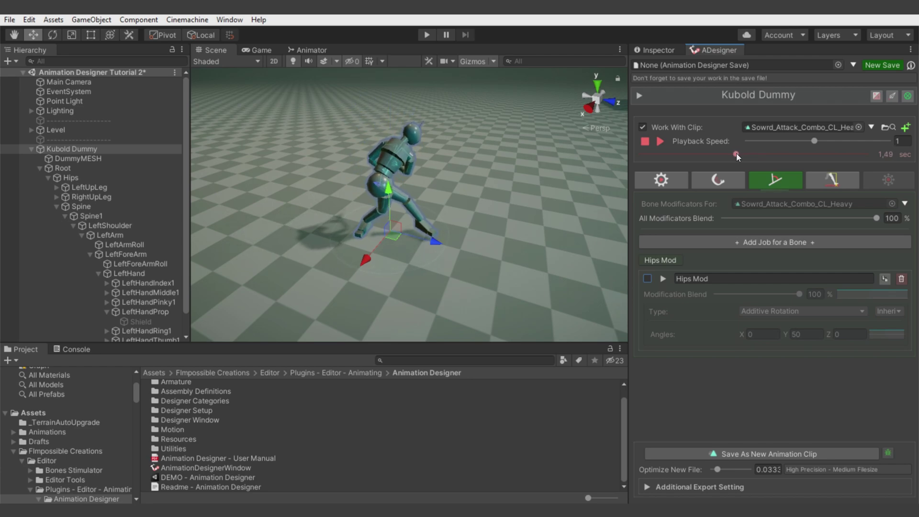
click(648, 279)
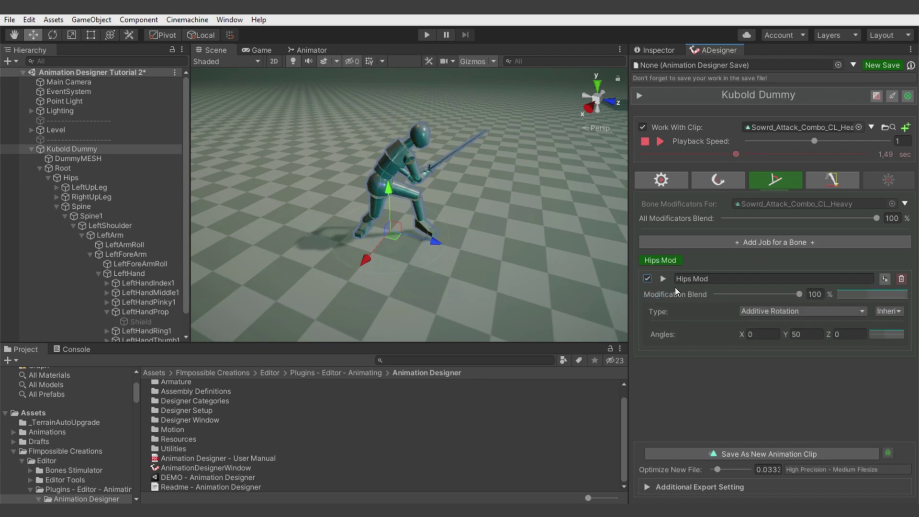
click(886, 335)
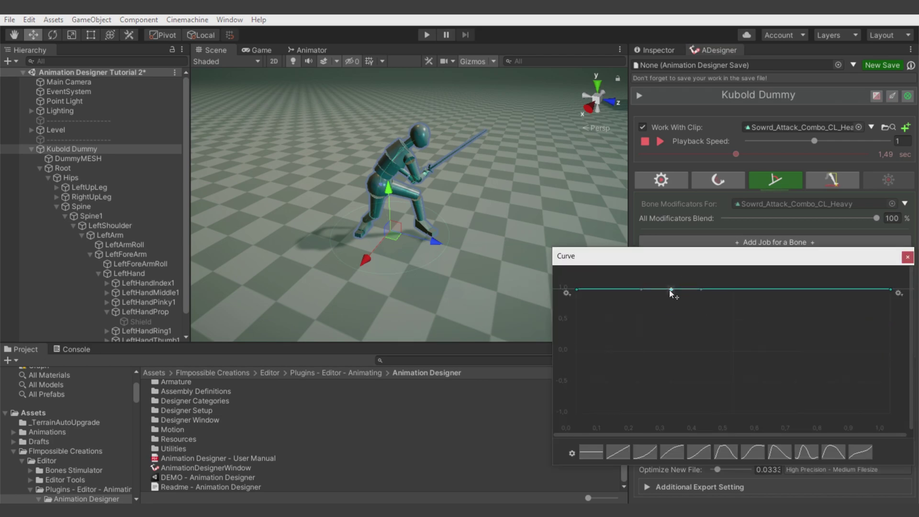
Step: Pull the hips curve's start and end keys to 0 near 0.27 and 0.55, forming a bell
drag(671, 290, 710, 291)
key(Escape)
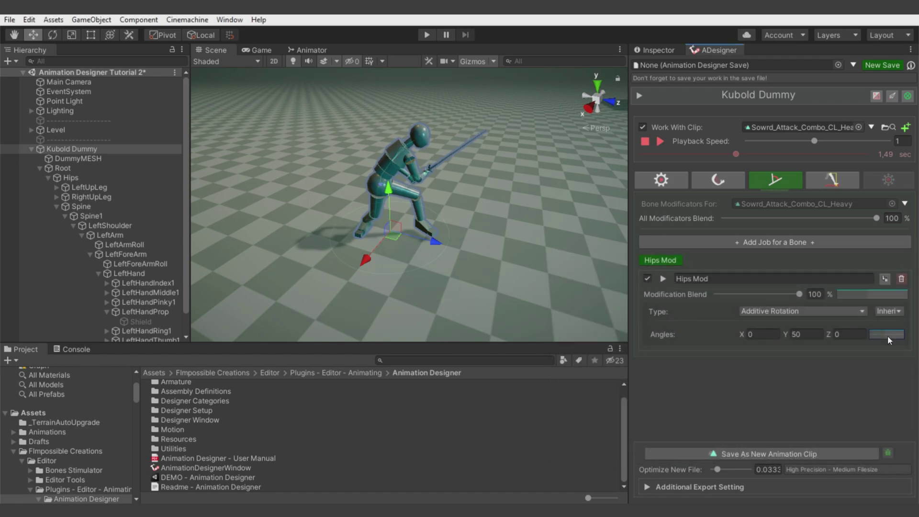
key(alt)
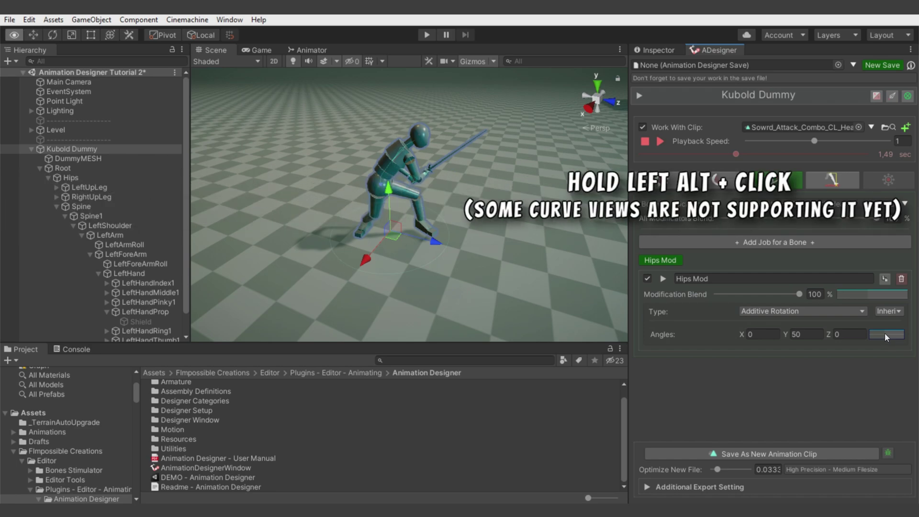
alt+click(889, 334)
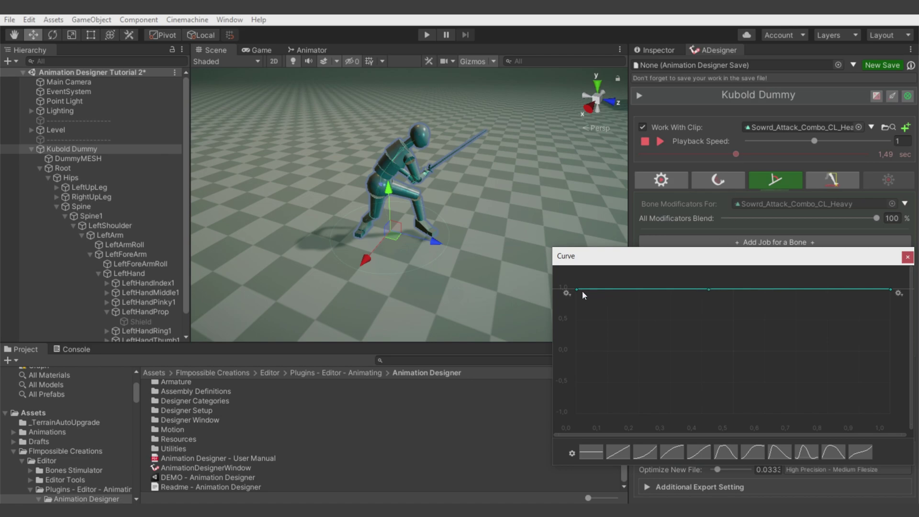
drag(577, 290, 660, 355)
drag(891, 290, 755, 350)
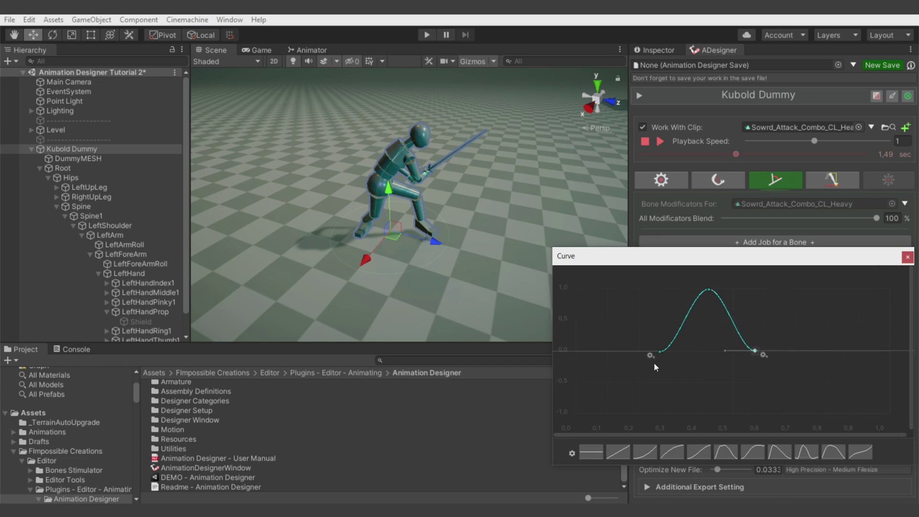
click(642, 376)
Step: Add a second Hips bone modifier job set to Additive Position
key(Escape)
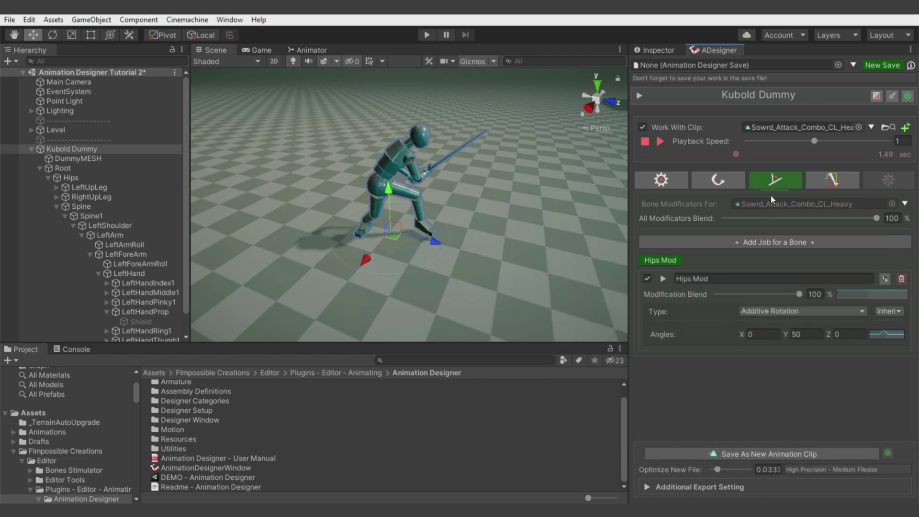
drag(725, 156, 812, 165)
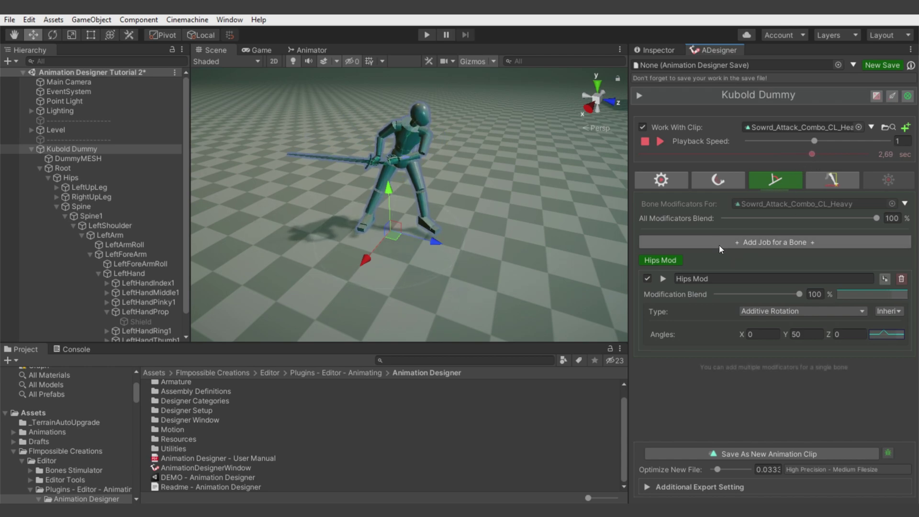
click(718, 245)
text(hips)
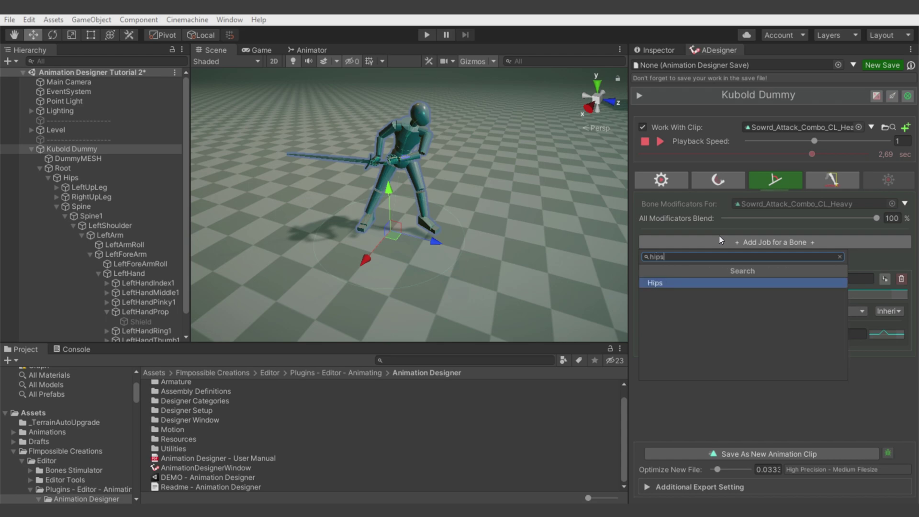
key(Return)
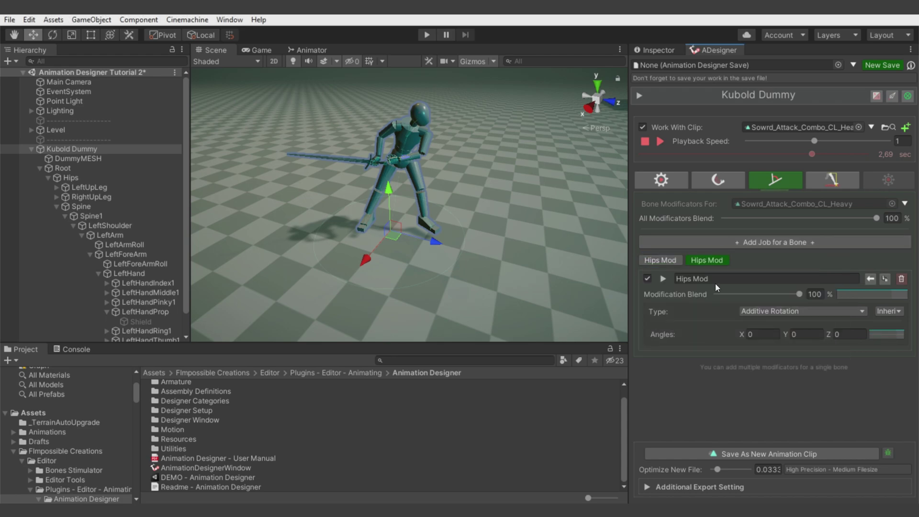
click(763, 311)
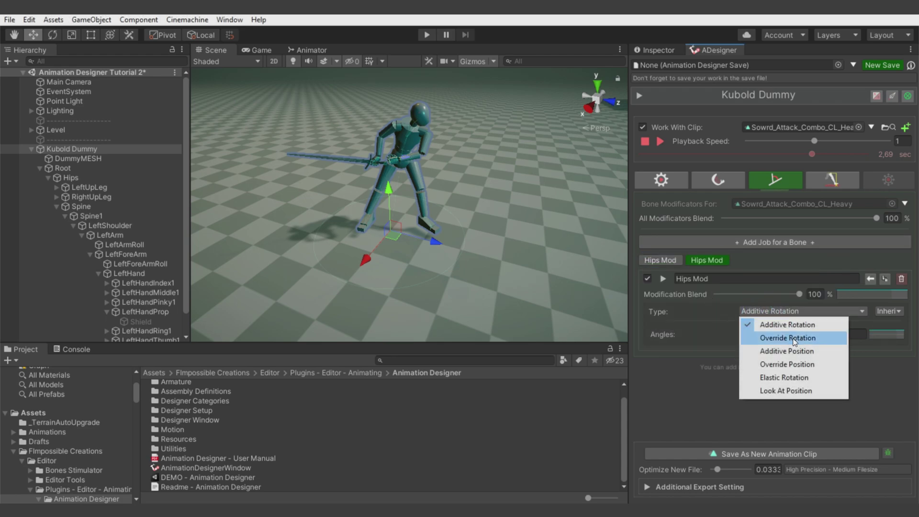
click(800, 350)
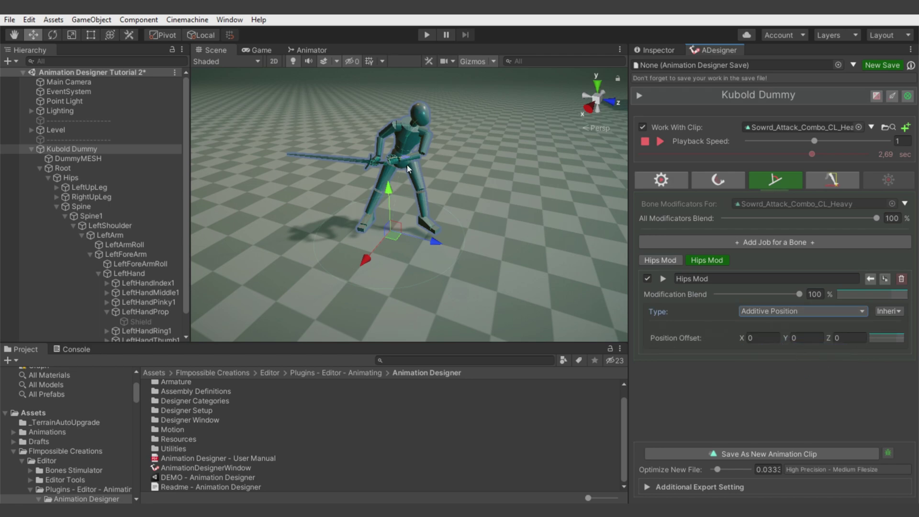
Step: Enter hips position offsets of X 0.25 and Y -0.12
click(756, 338)
text(-,2)
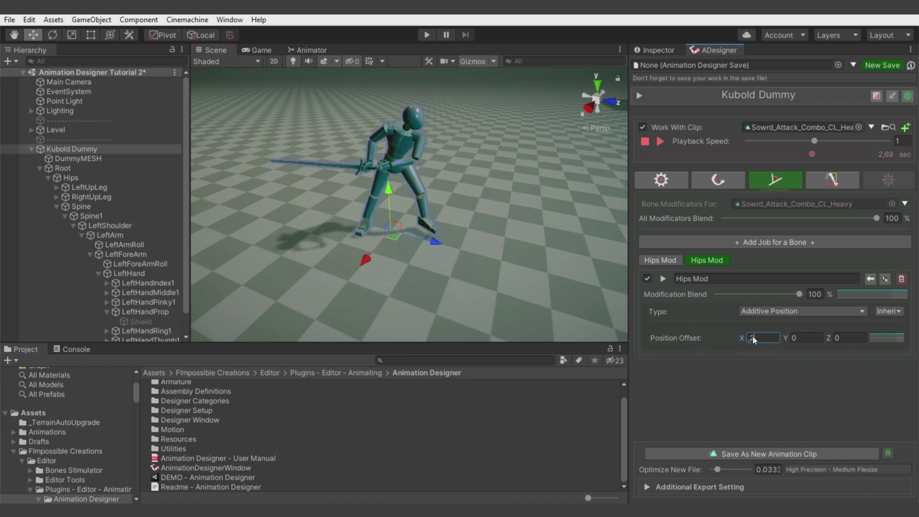
text(5)
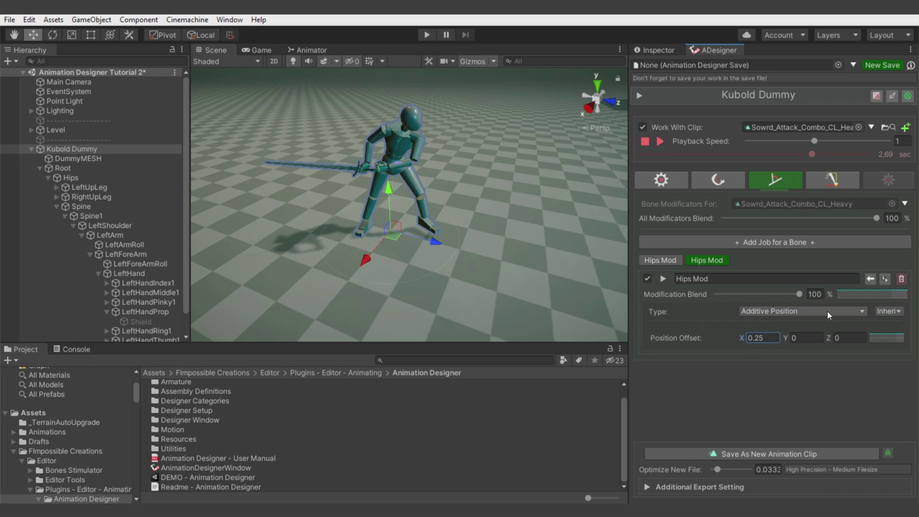
click(821, 337)
text(-)
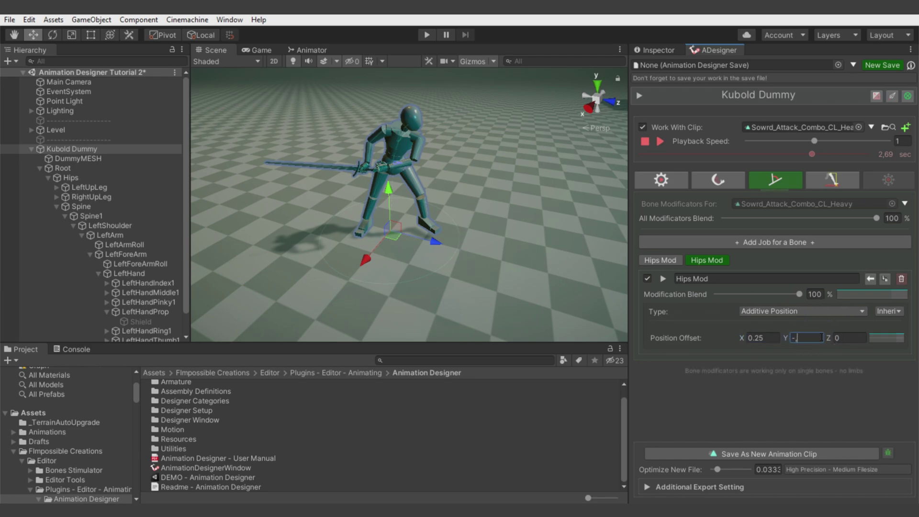
text(0.15)
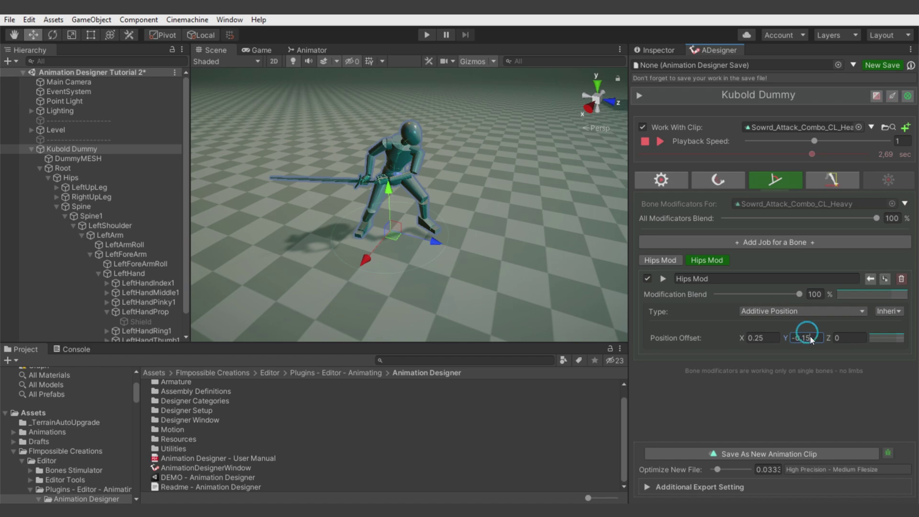
text(2)
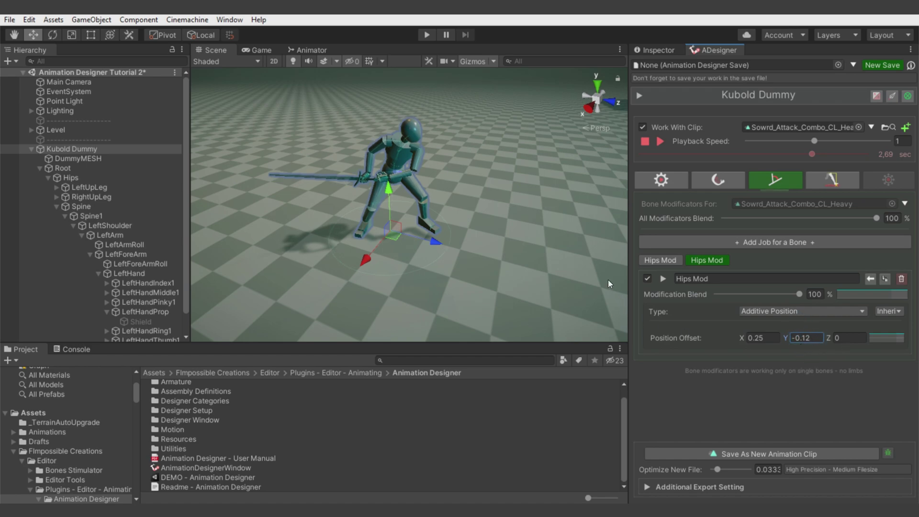
Step: Compare against the unmodified clip, then set the hips Z offset to -0.05
click(646, 128)
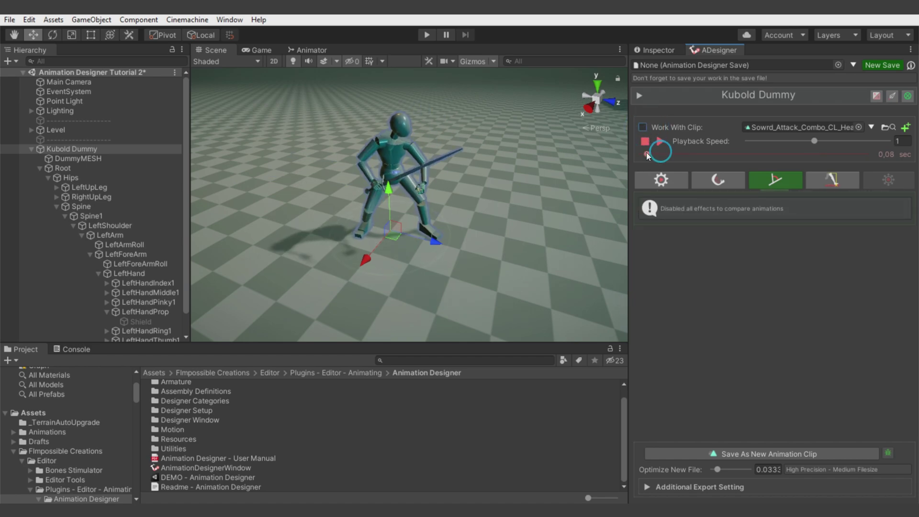
drag(646, 153, 791, 155)
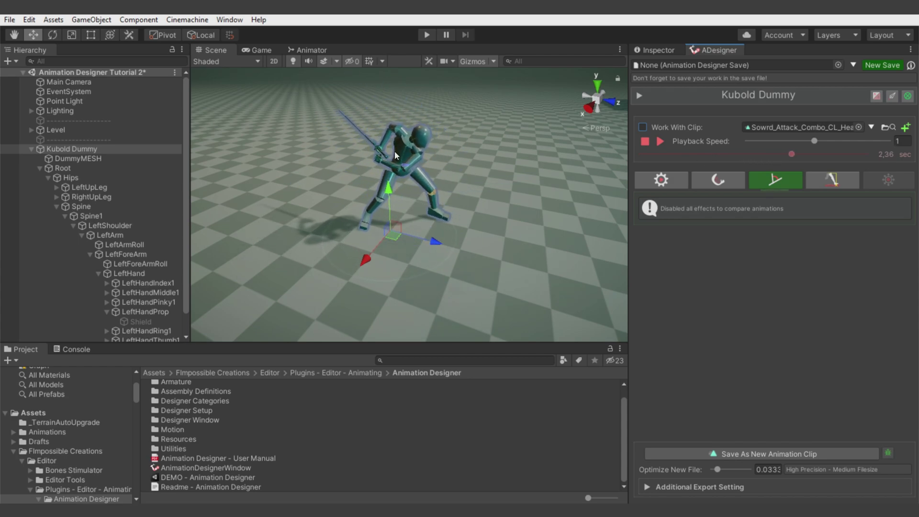
click(643, 127)
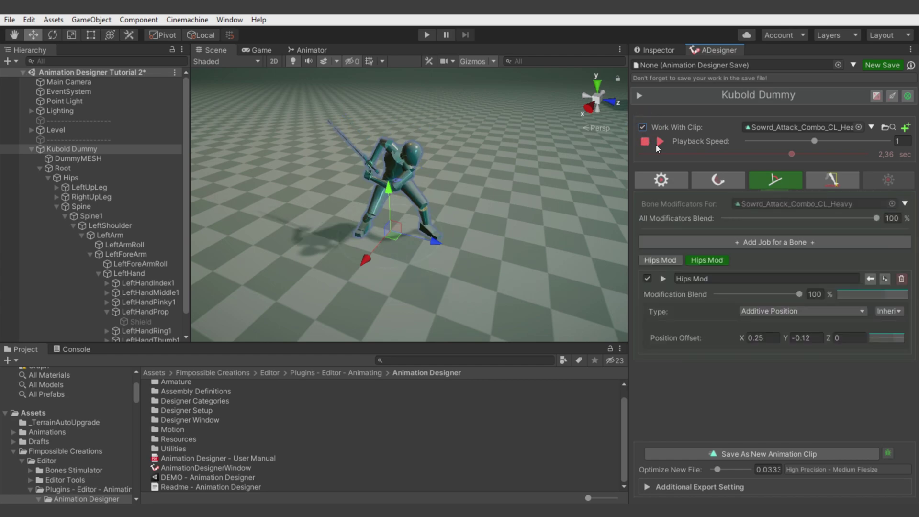
click(850, 338)
text(-,05)
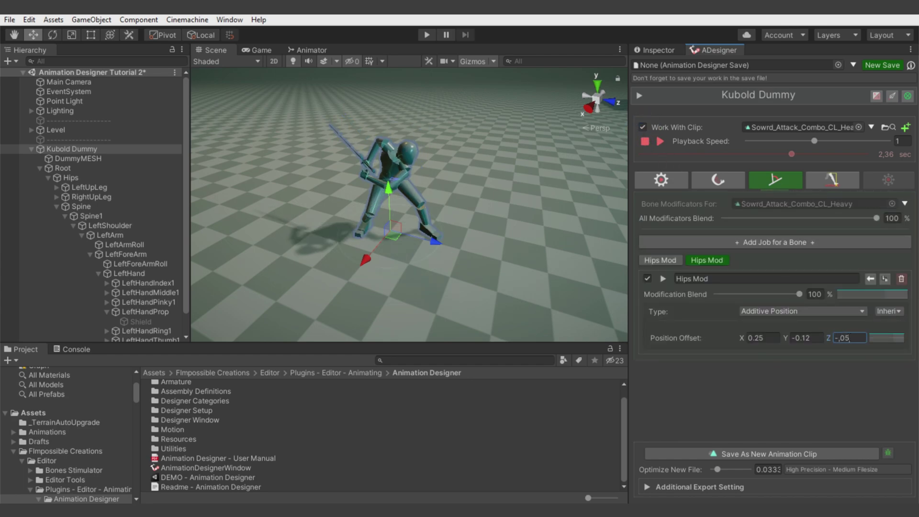
key(Home)
key(Delete)
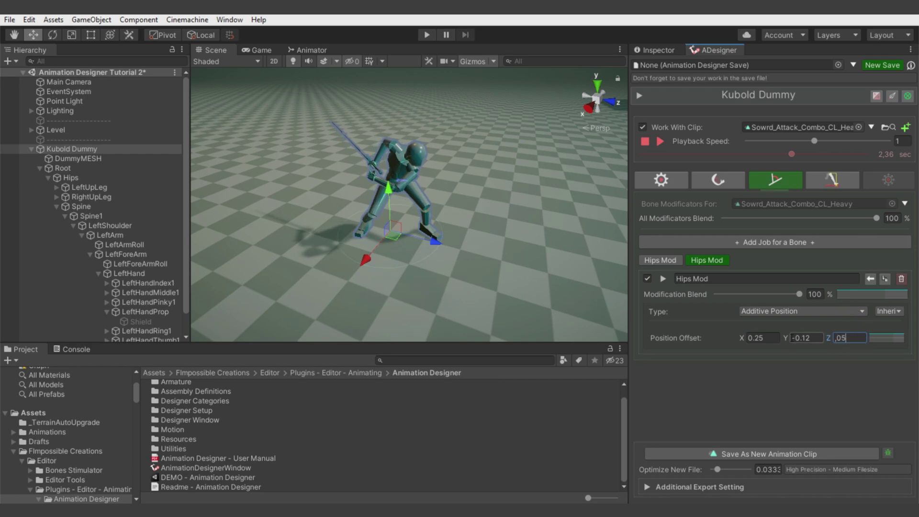
key(ctrl+a)
text(-0,5)
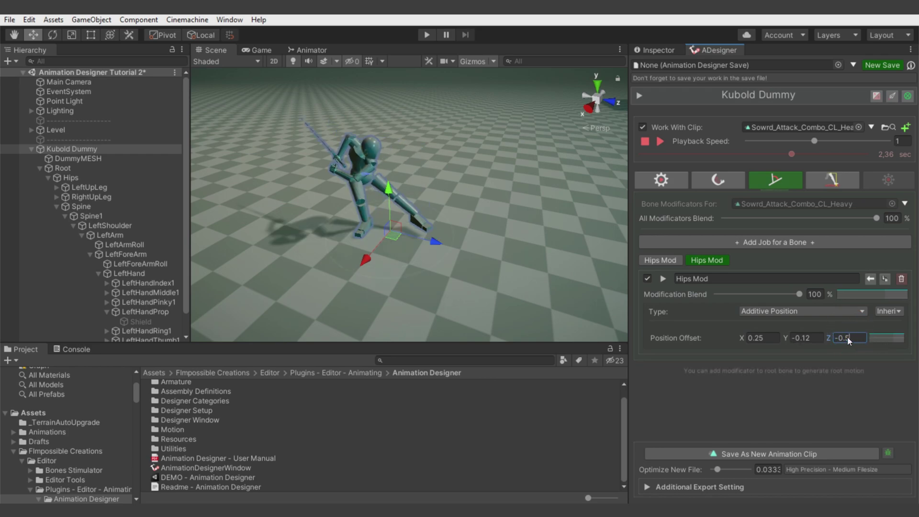
text(0)
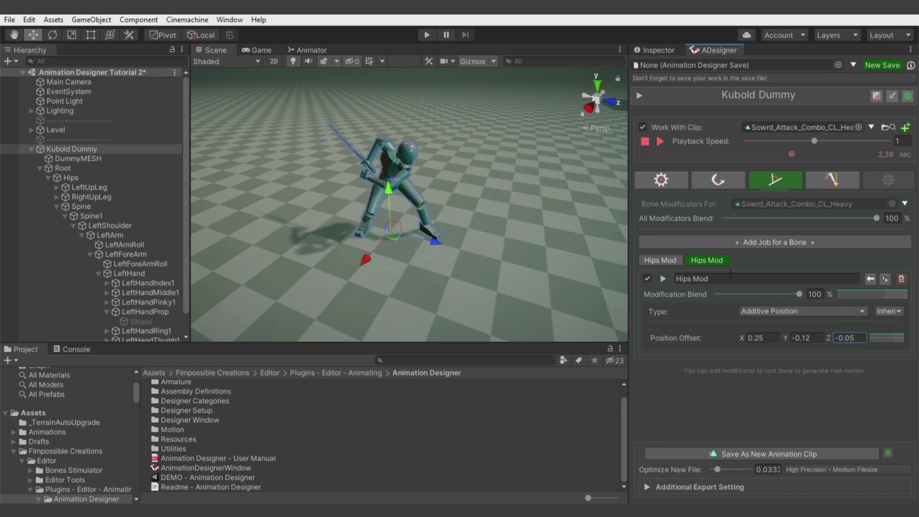
Step: Shape the hips offset blend curve to rise from zero near 0.55 and return near 0.8
click(885, 340)
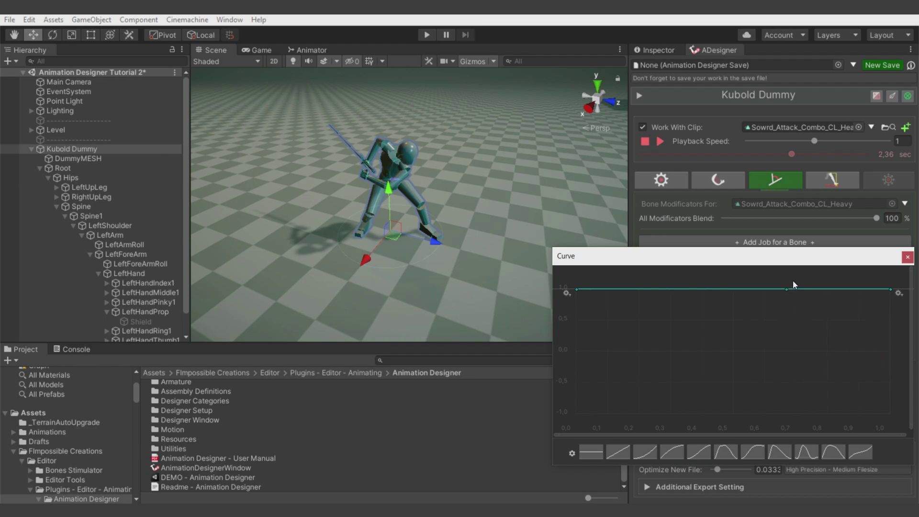
drag(578, 289, 737, 354)
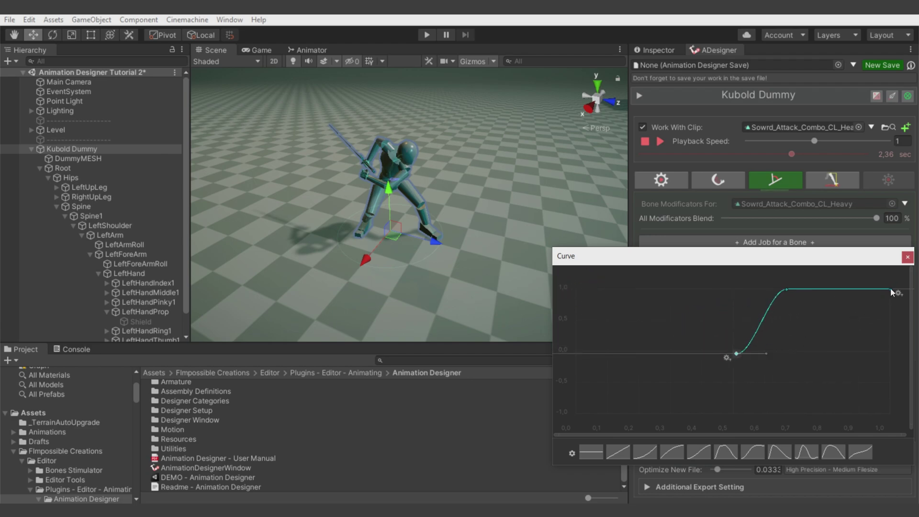
drag(891, 289, 816, 353)
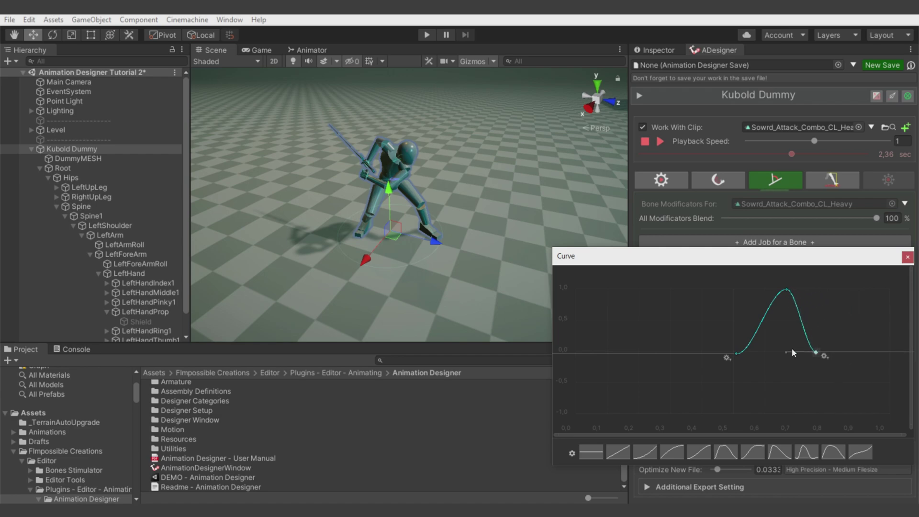
click(908, 256)
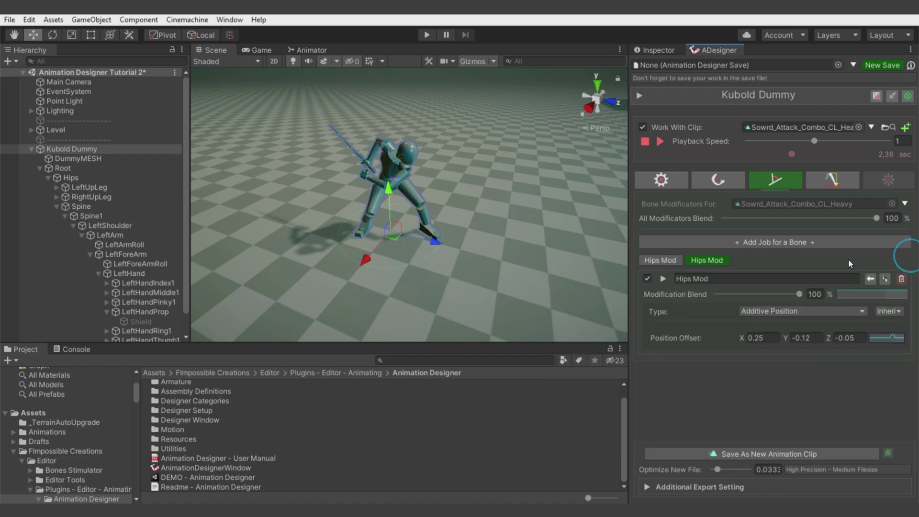
drag(736, 154, 810, 157)
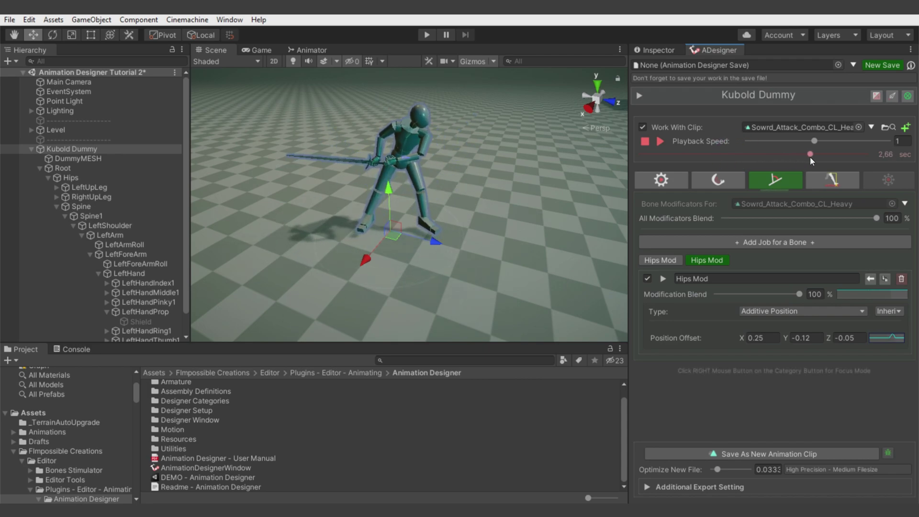
Step: Extend the hips curve's falloff to about 0.9 and add a key to flatten its peak
click(887, 338)
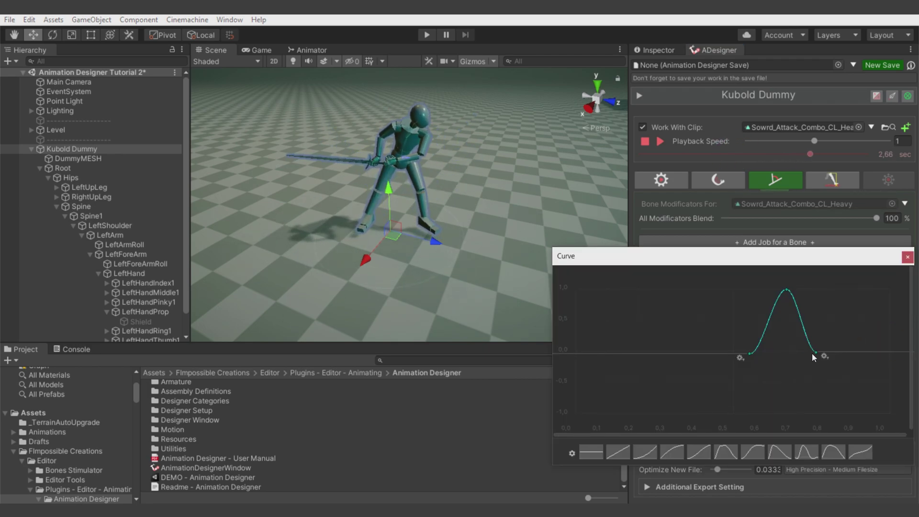
drag(814, 353, 847, 354)
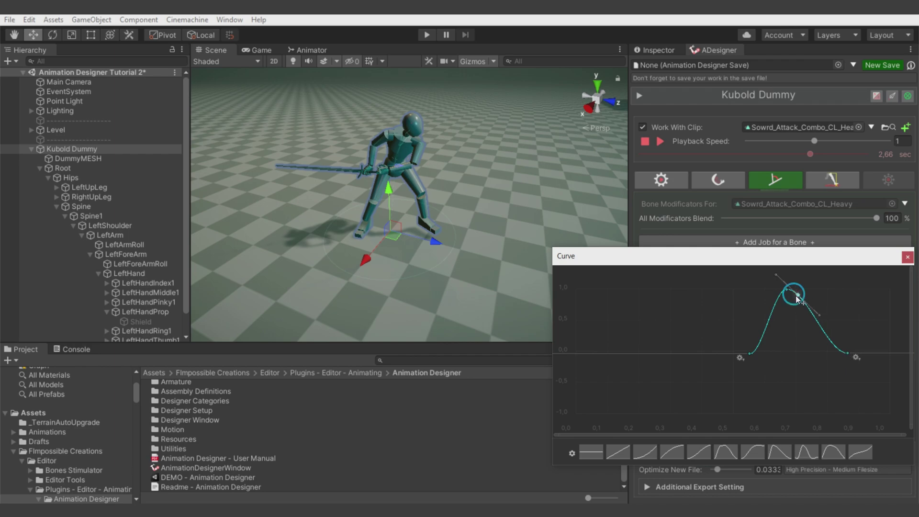
double_click(796, 295)
drag(796, 295, 856, 288)
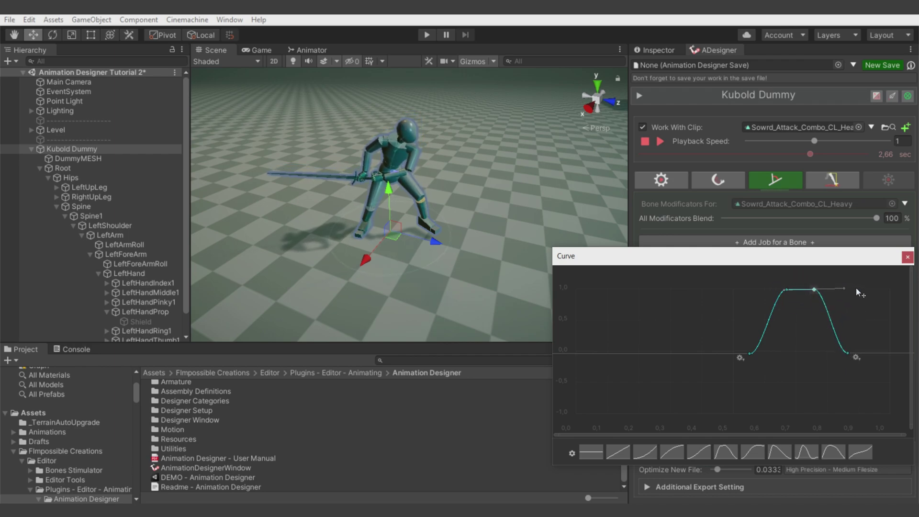
click(908, 257)
drag(789, 155, 827, 205)
click(895, 340)
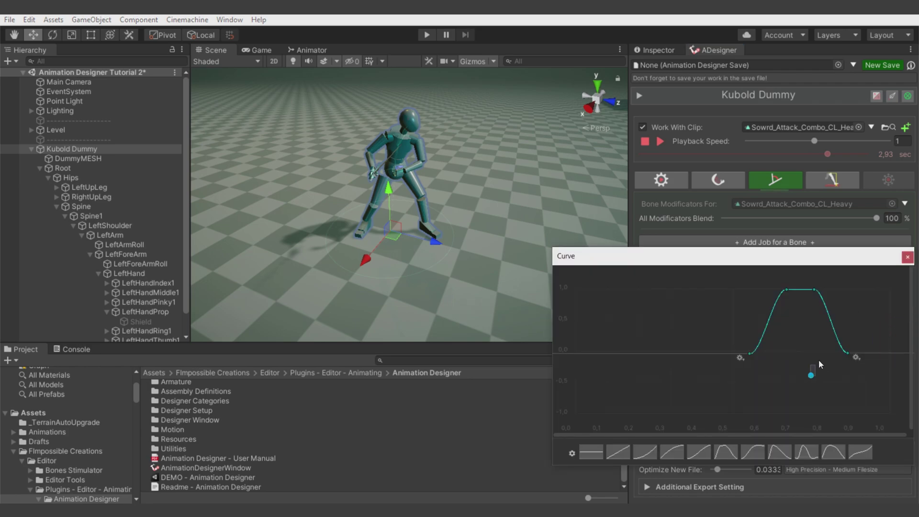
drag(819, 360, 865, 322)
click(908, 257)
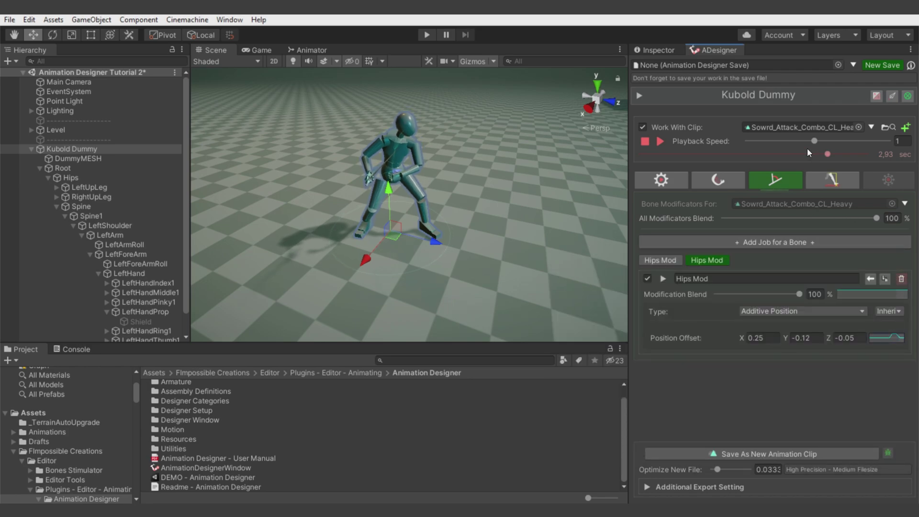
drag(797, 154, 847, 161)
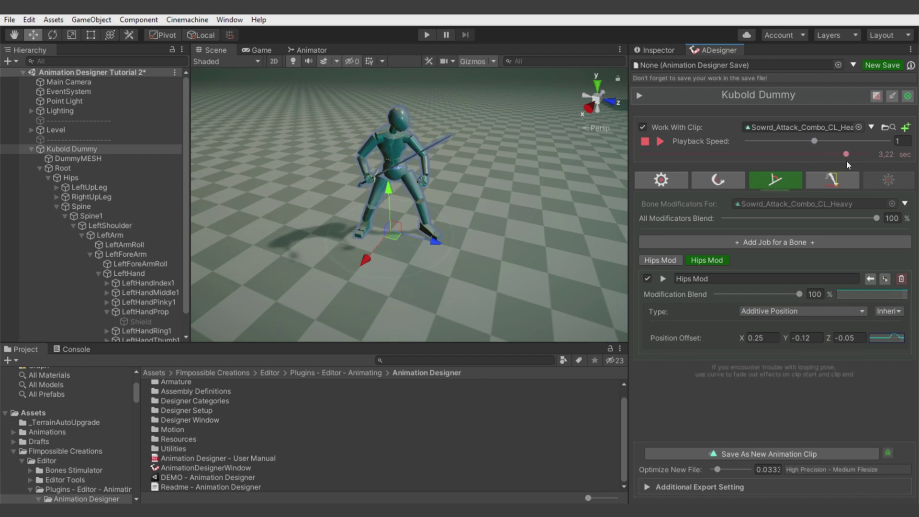
click(662, 141)
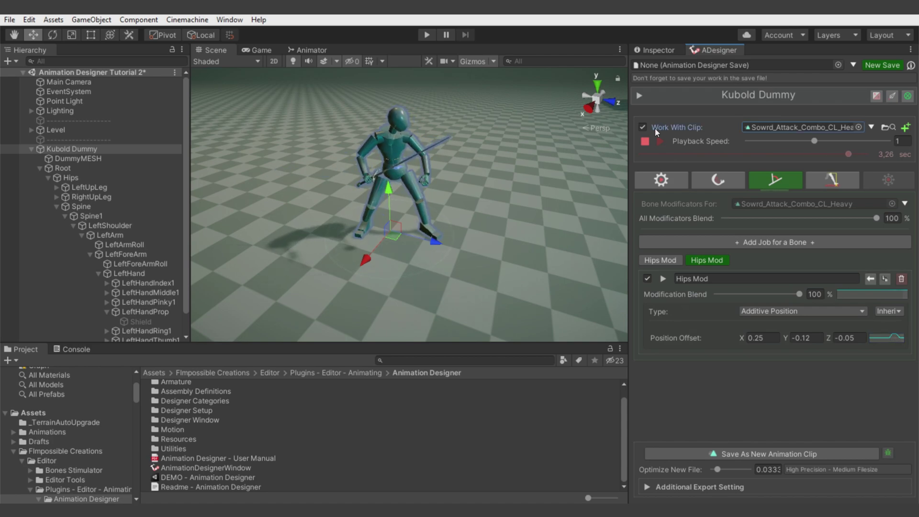
click(661, 140)
drag(658, 153, 720, 181)
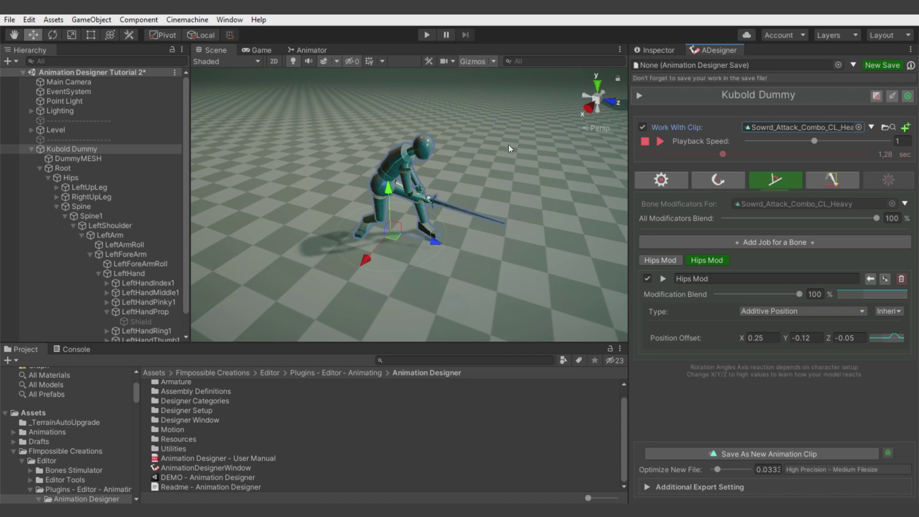
click(646, 128)
click(675, 154)
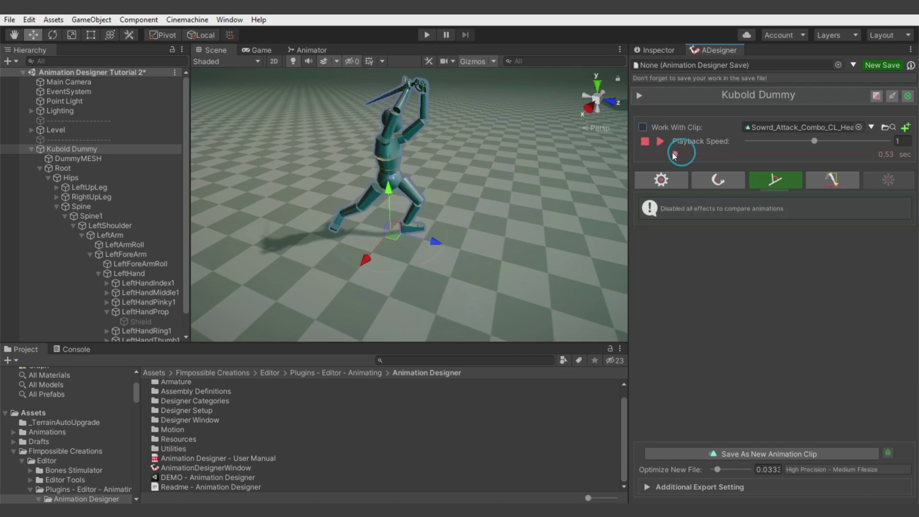
drag(674, 154, 737, 155)
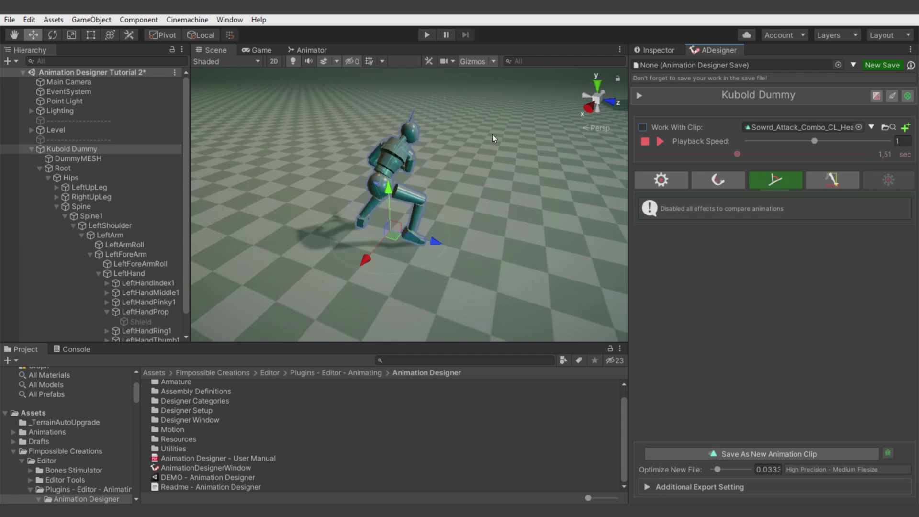
click(646, 128)
click(643, 128)
mouse_move(708, 154)
mouse_down()
mouse_move(731, 158)
mouse_move(721, 157)
mouse_up()
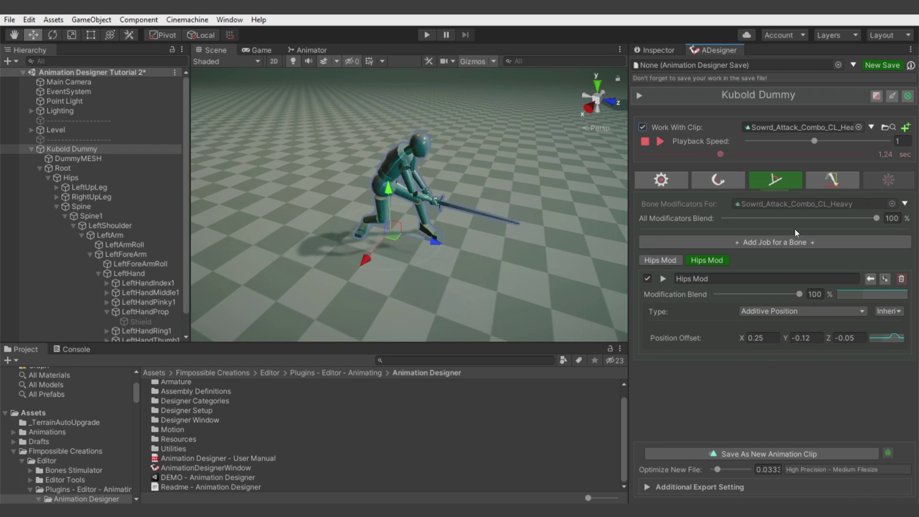
Step: Add a Spine bone modifier job to the Animation Designer
click(747, 242)
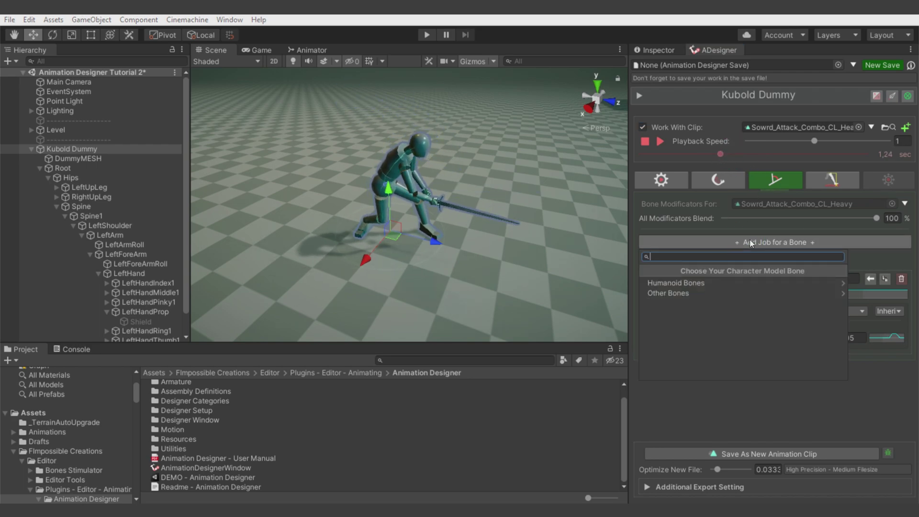
text(spine)
key(Return)
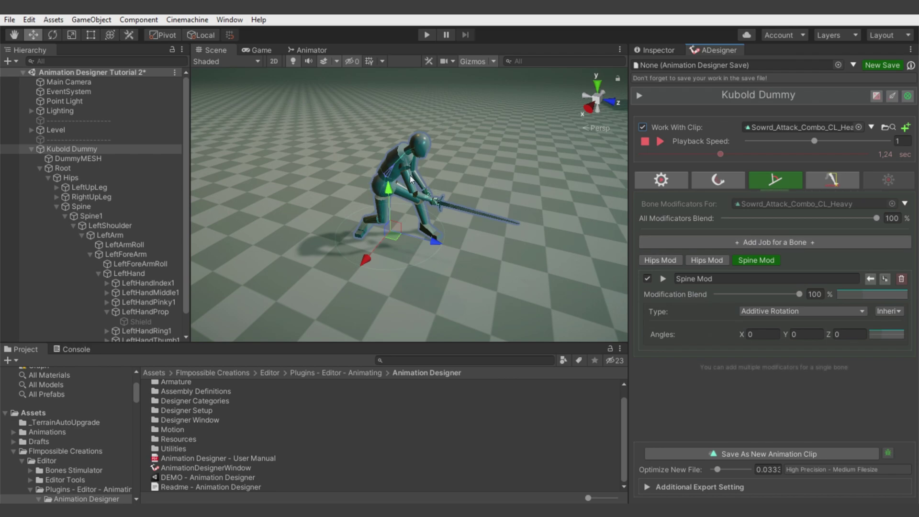
drag(411, 177, 461, 185)
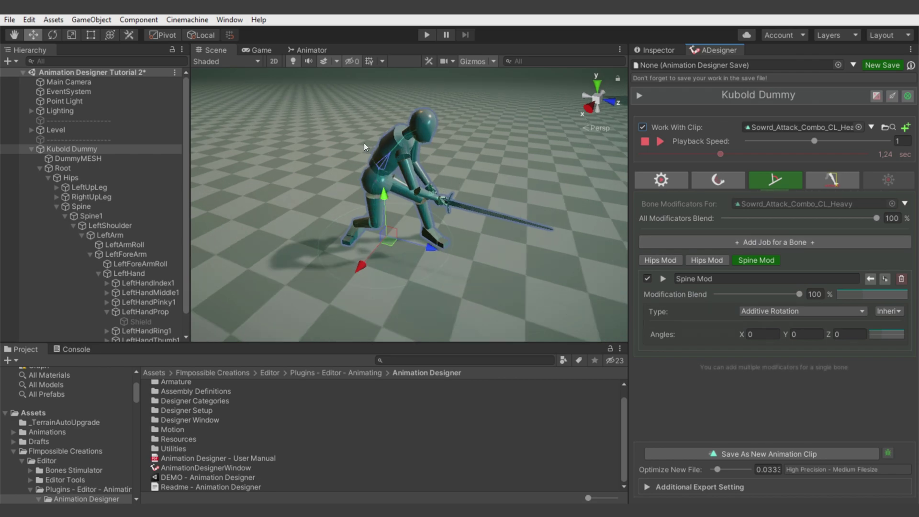
click(817, 334)
click(644, 127)
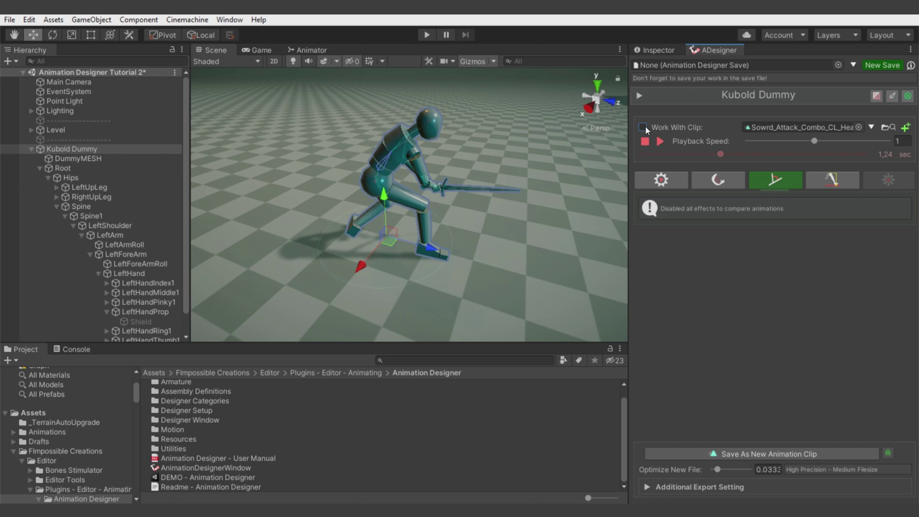
click(644, 128)
Step: Rough in the spine angles: slightly negative X, a Y twist, and Z 18.34
drag(742, 334, 724, 341)
drag(785, 334, 651, 329)
key(Tab)
text(24.99)
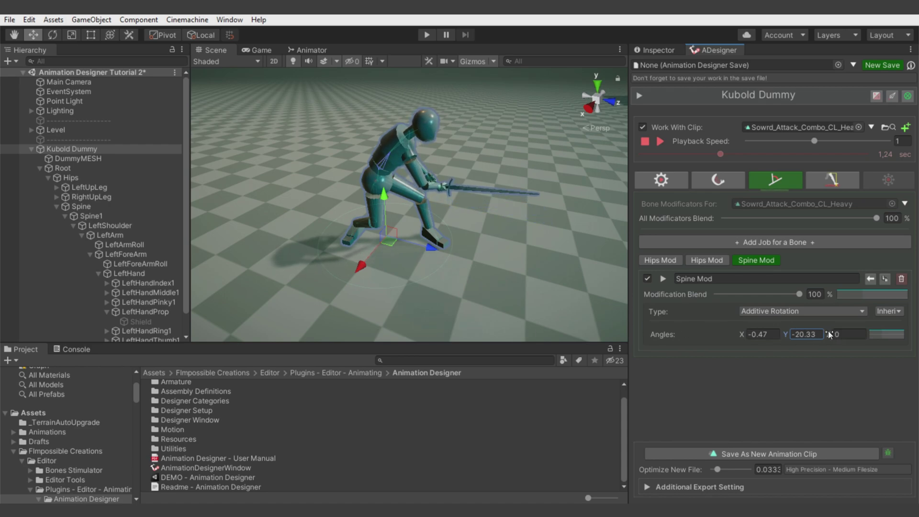
key(BackSpace)
key(BackSpace)
key(BackSpace)
key(BackSpace)
key(BackSpace)
text(18.34)
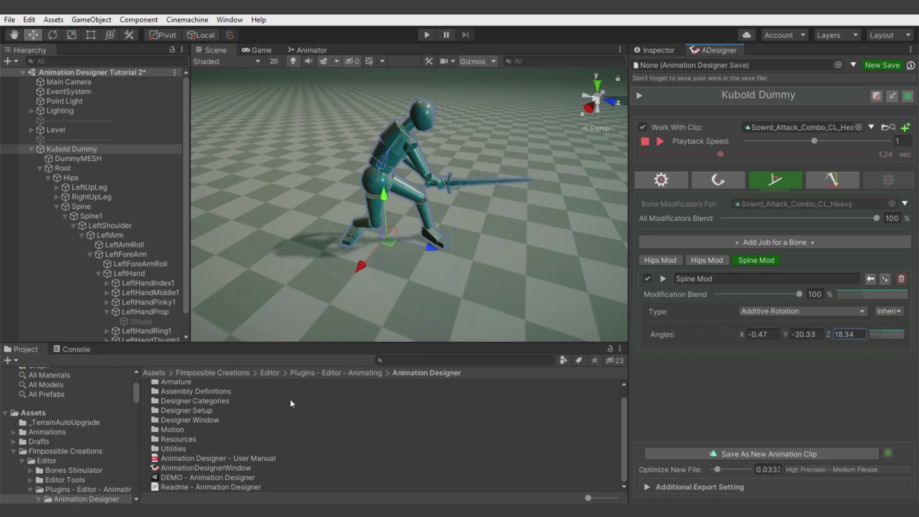
Step: Fine-tune the spine angles to X 4.43 and Z 17.7, comparing with the original pose
click(643, 127)
click(643, 127)
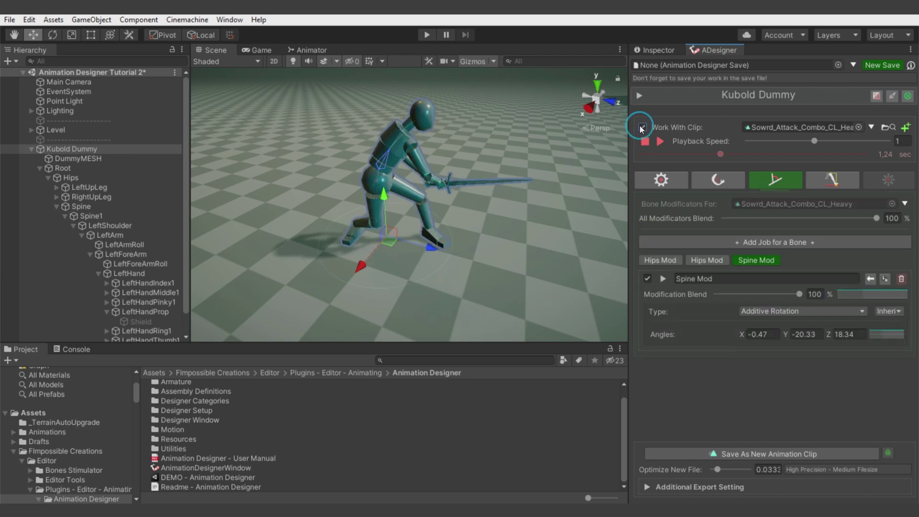
drag(744, 334, 838, 341)
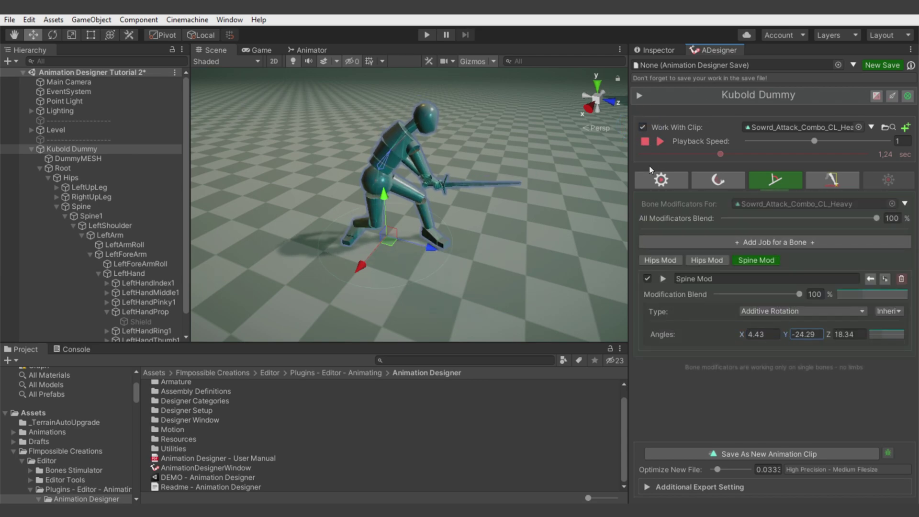
click(643, 128)
click(643, 127)
click(643, 128)
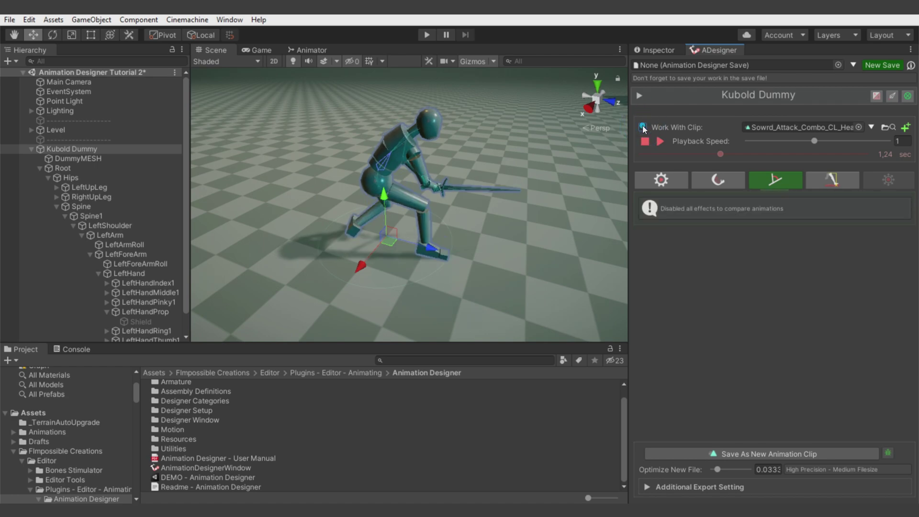
click(643, 128)
mouse_move(826, 335)
mouse_down()
mouse_move(789, 332)
mouse_move(825, 332)
mouse_up()
click(648, 126)
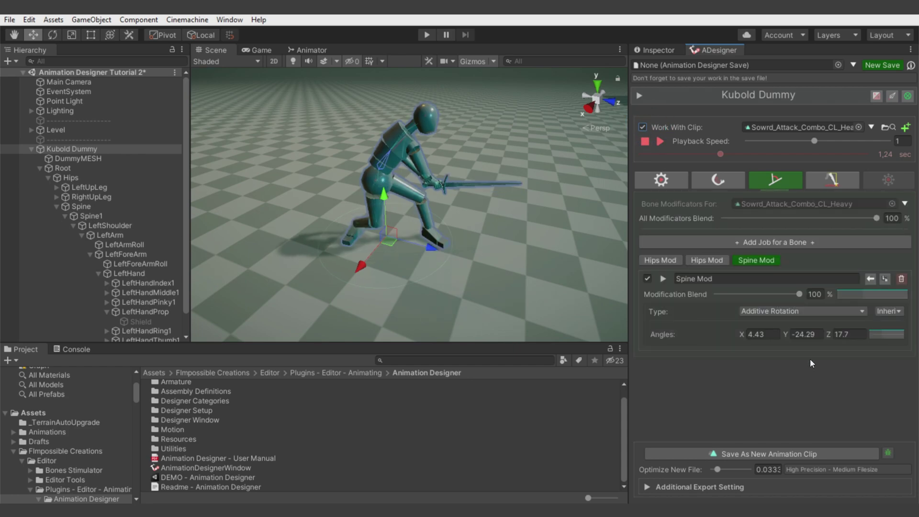
Step: Shape the spine angles blend curve into a bell that eases in late and fades before the end
click(886, 334)
drag(578, 289, 635, 349)
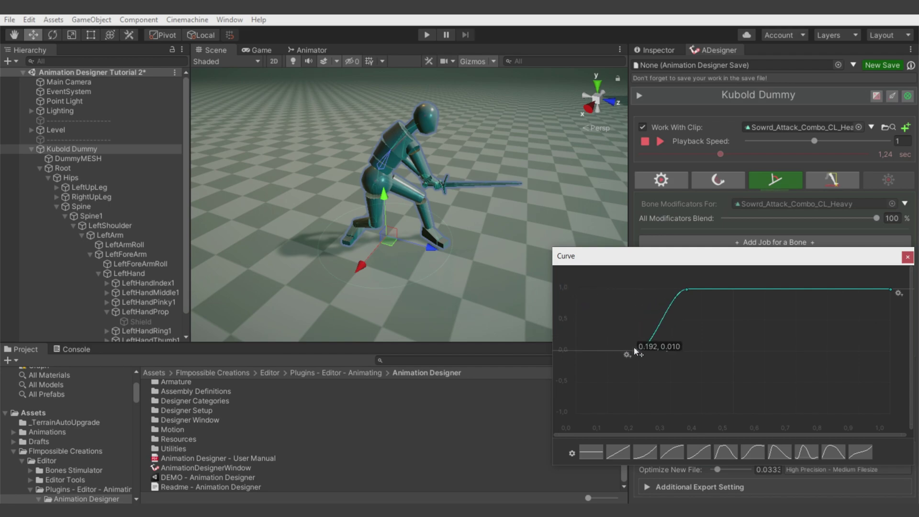
drag(890, 289, 743, 352)
click(908, 257)
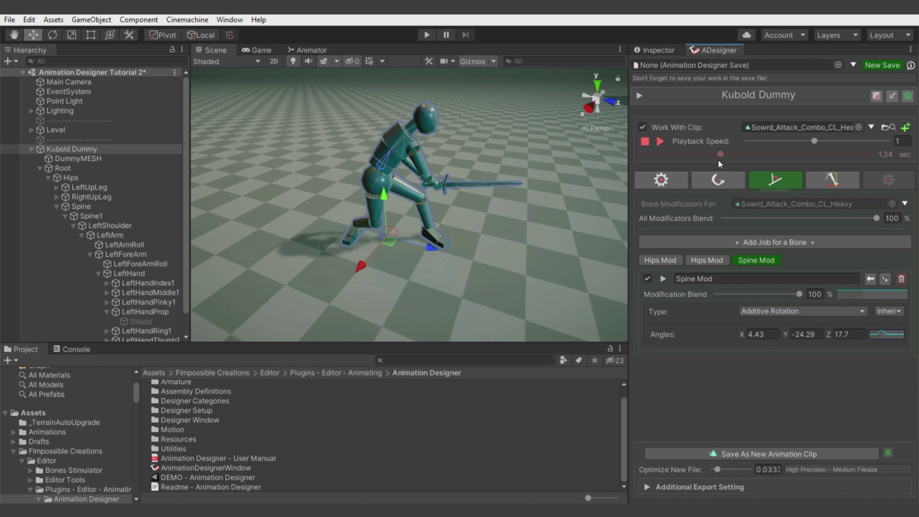
Step: Scrub back to the crouch moment and expand the Spine Mod's full settings
drag(718, 158, 754, 162)
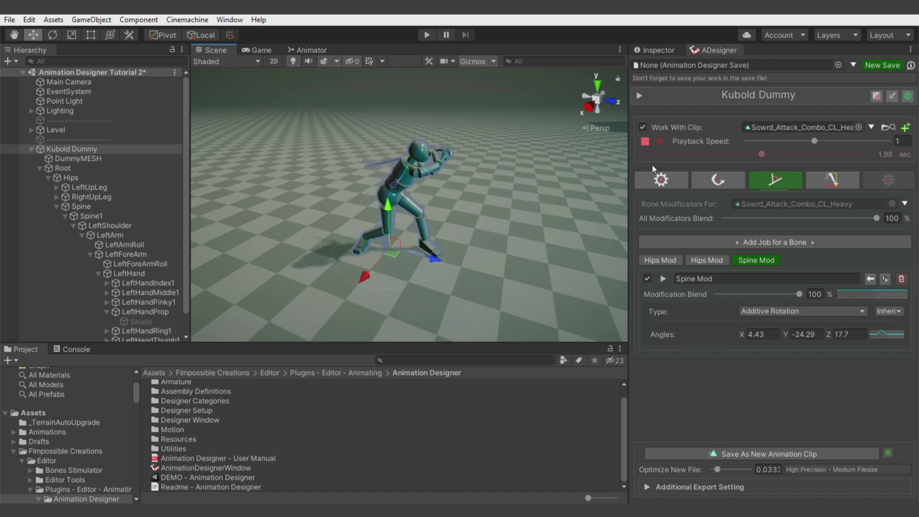
click(661, 142)
drag(766, 154, 723, 155)
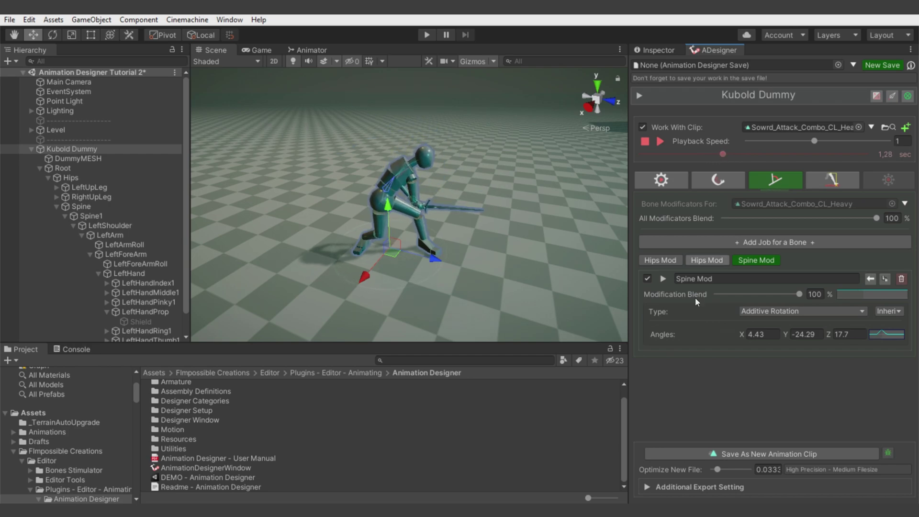
click(691, 397)
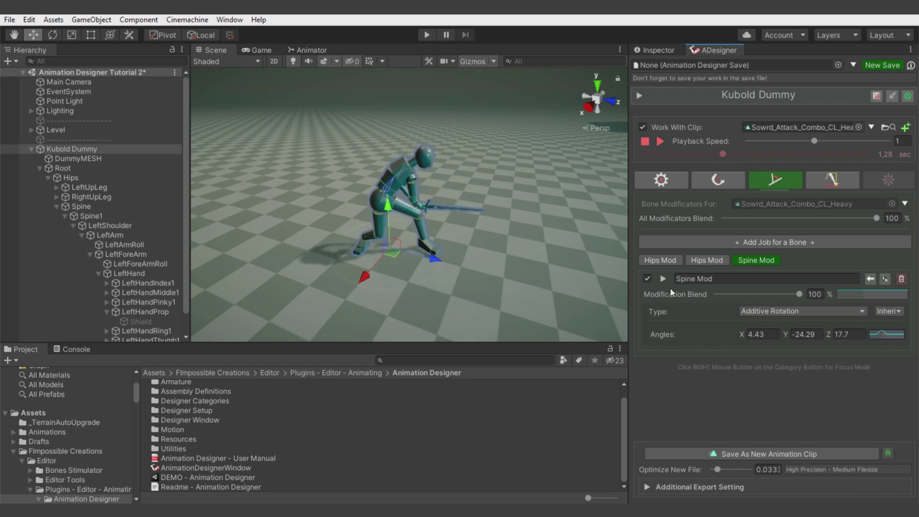
click(663, 279)
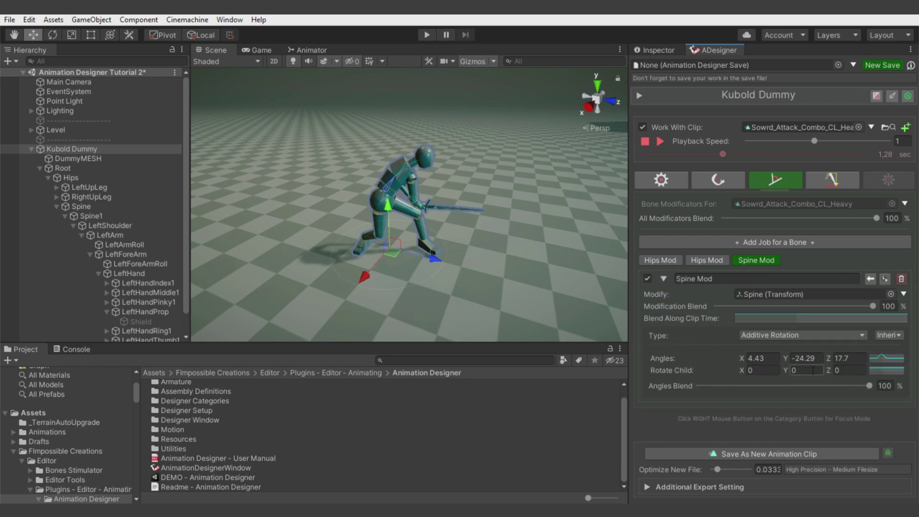
scroll(414, 204, up, 5)
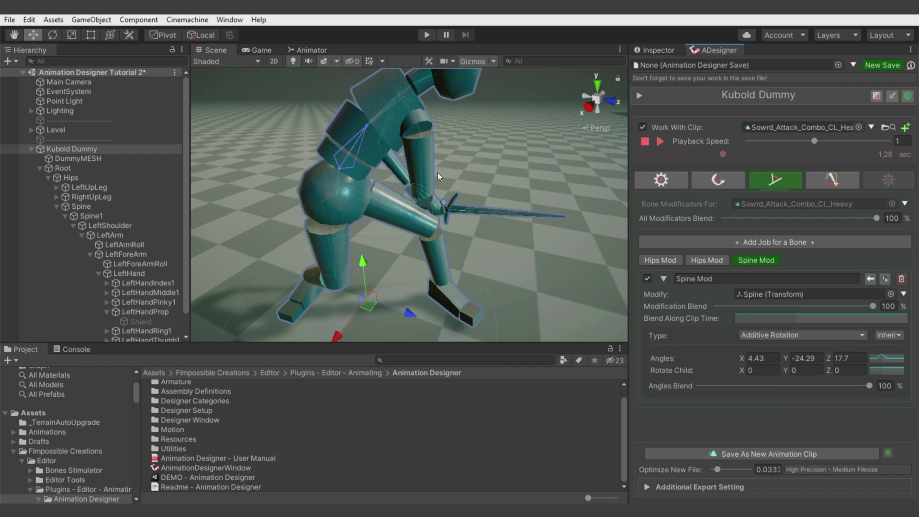
scroll(438, 176, down, 5)
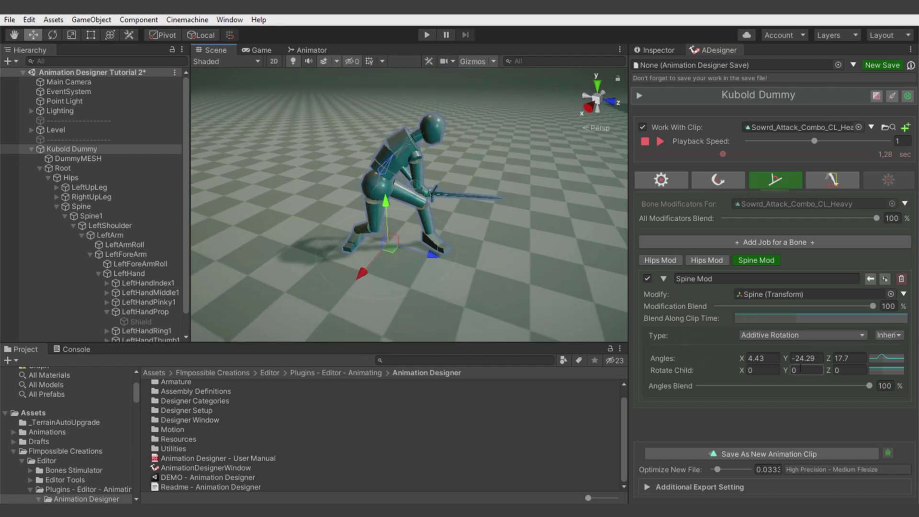
scroll(387, 149, up, 5)
scroll(397, 105, down, 5)
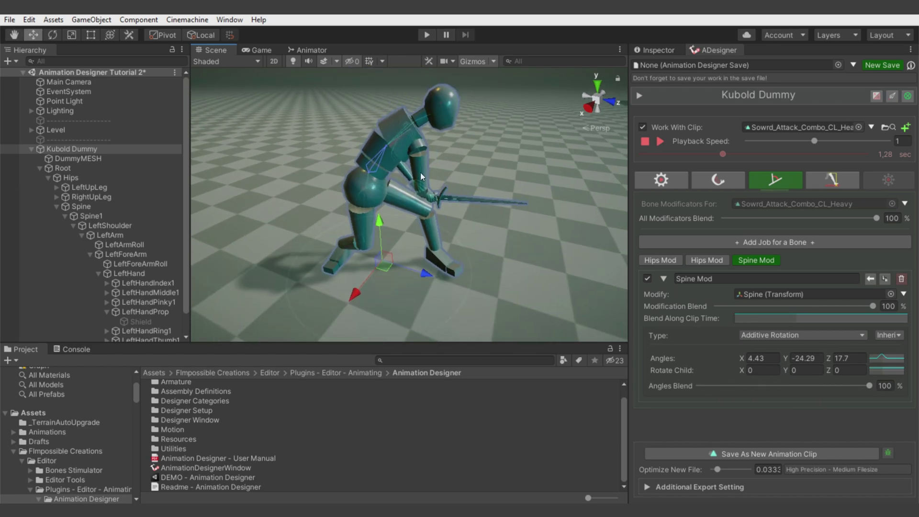
scroll(431, 192, down, 3)
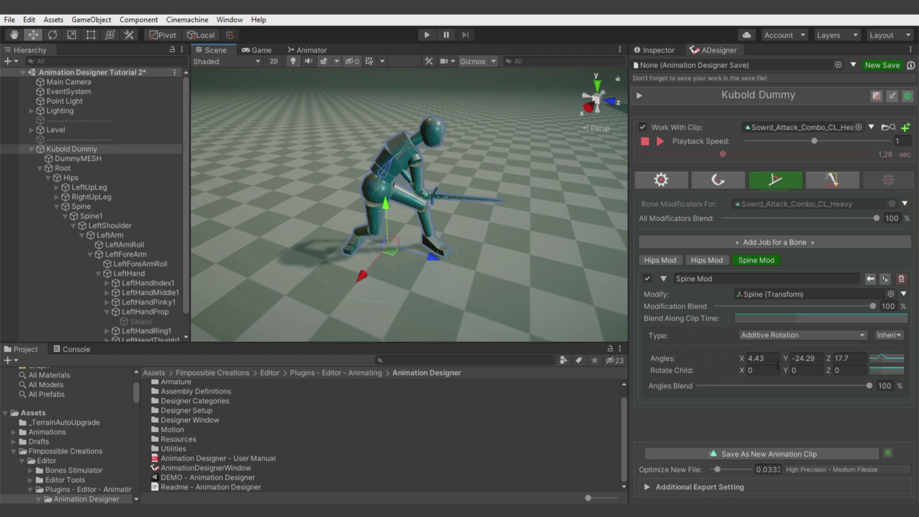
Step: Set the Spine Mod's Rotate Child to X -4.14, Y -46.63, Z 3.92
drag(785, 368, 662, 364)
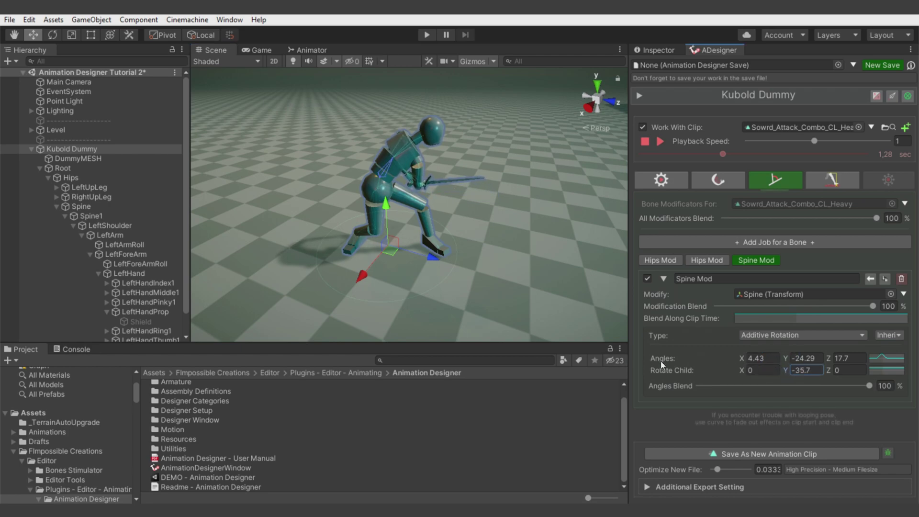
drag(738, 370, 894, 464)
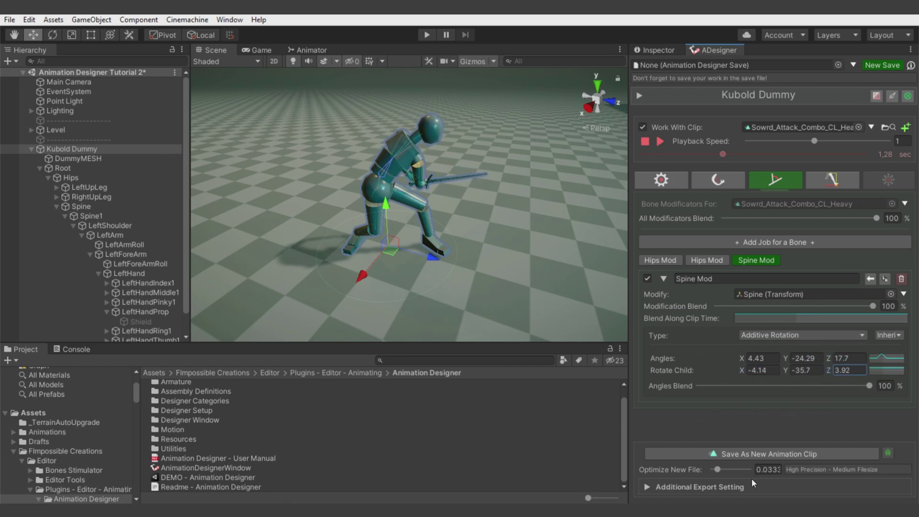
drag(784, 366, 560, 369)
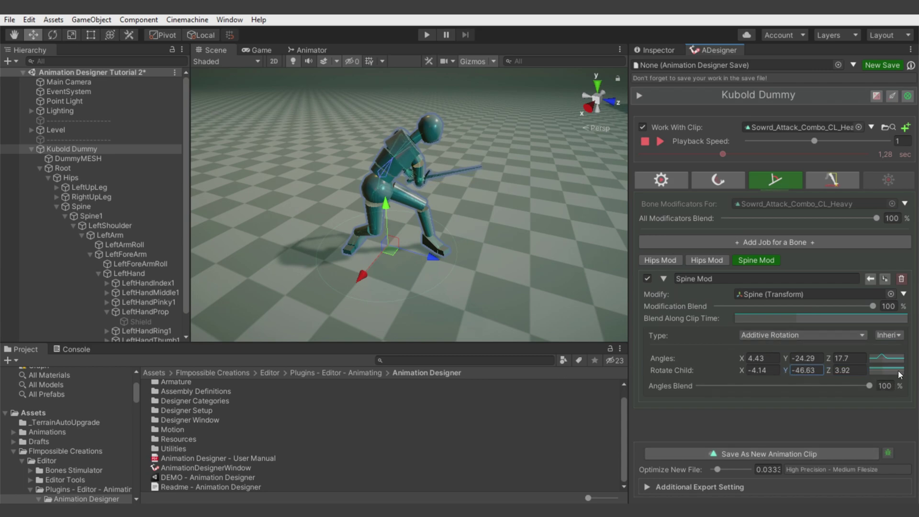
key(alt)
Step: Shape the child rotation curve into a bell with a middle key and zeroed ends
click(888, 369)
double_click(689, 320)
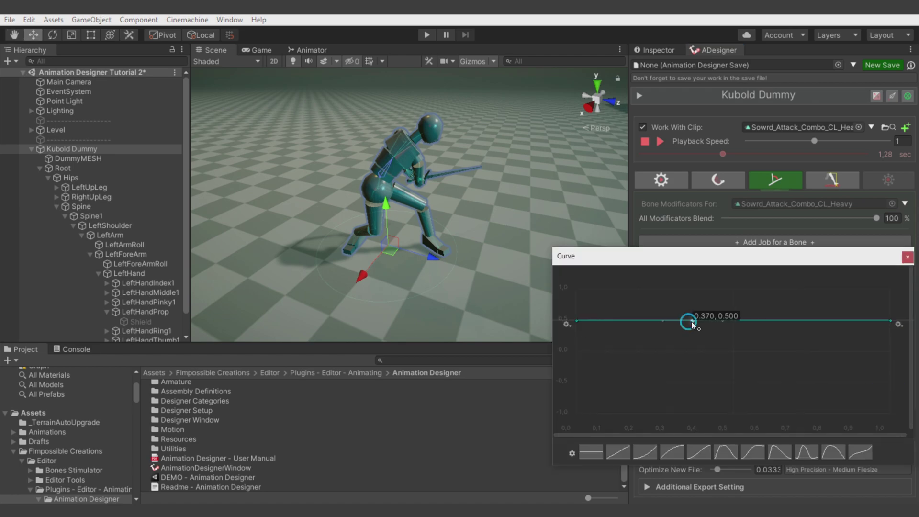
drag(570, 321, 653, 351)
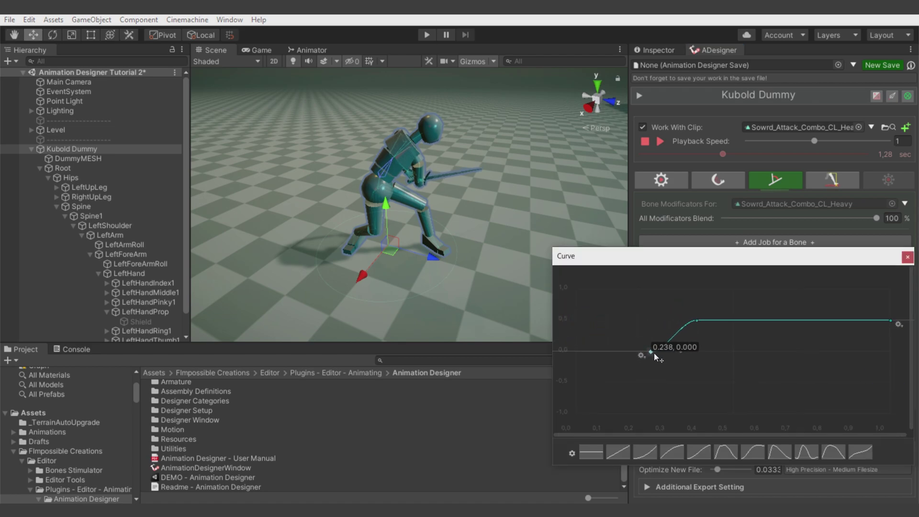
drag(891, 321, 778, 353)
click(903, 257)
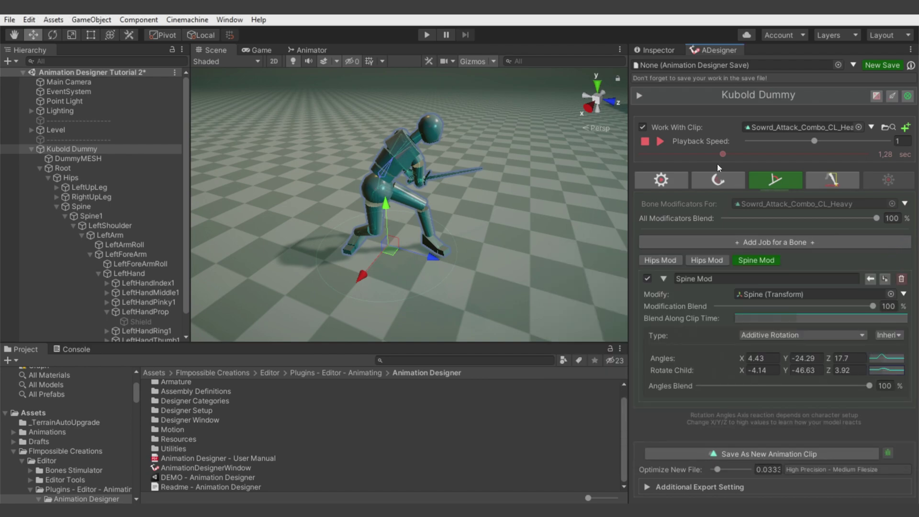
drag(722, 154, 758, 166)
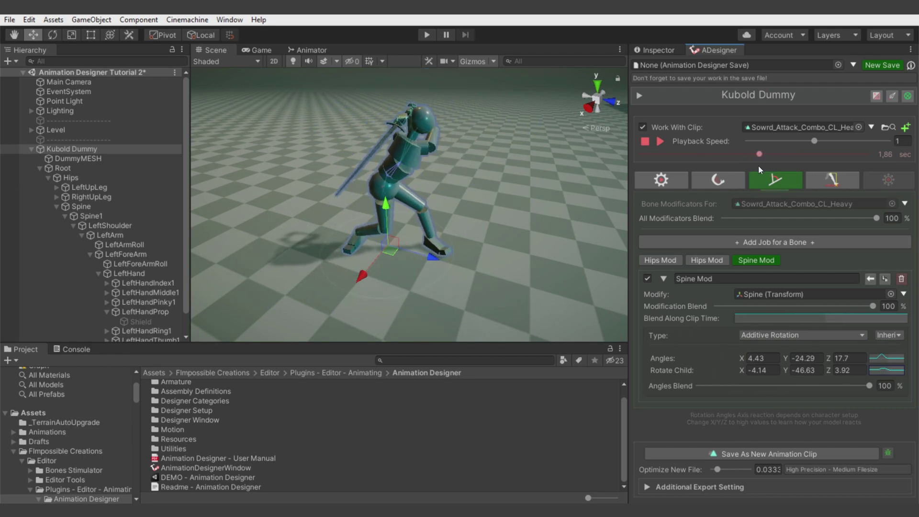
Step: Move the Rotate Child curve's end and peak earlier, then replay the clip from the start
click(899, 371)
drag(801, 351, 730, 352)
drag(698, 320, 688, 321)
click(908, 257)
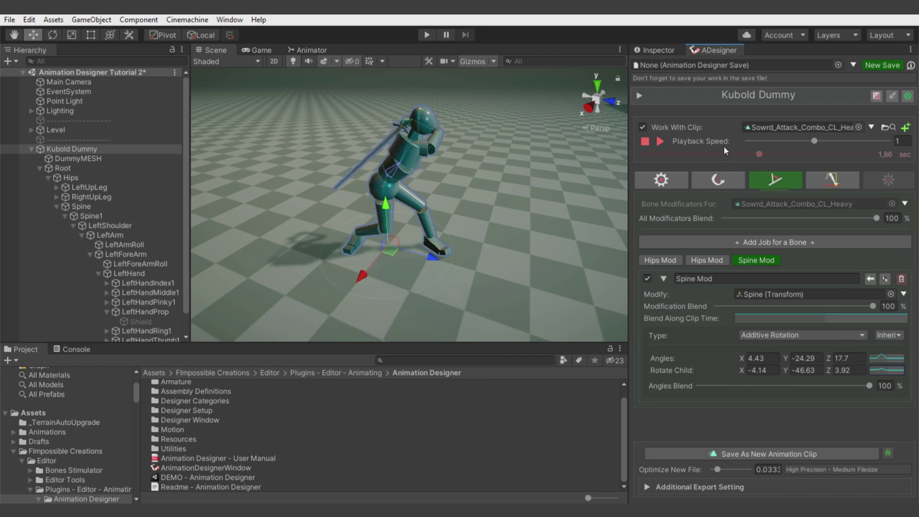
drag(720, 155, 656, 146)
click(659, 142)
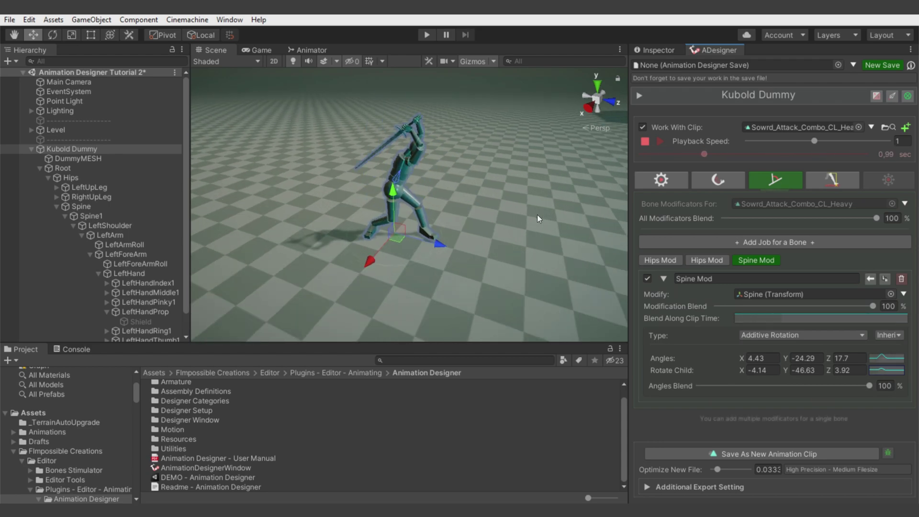
Step: Raise the peak key of the Spine Mod's blend-along-clip-time curve at the strike moment
click(659, 141)
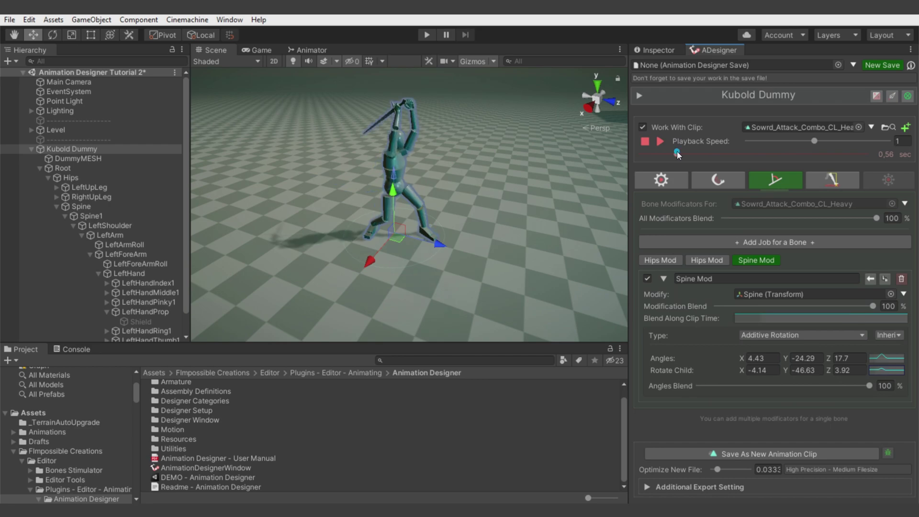
drag(679, 154, 720, 153)
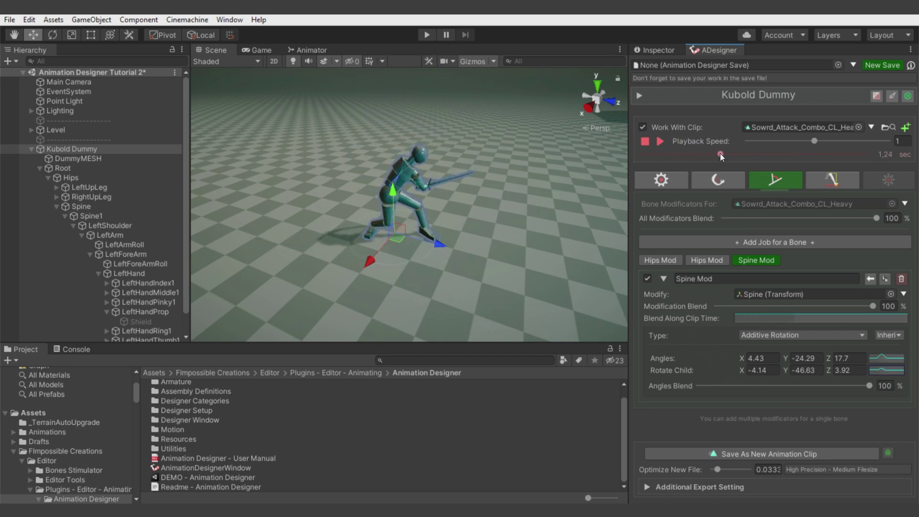
click(838, 318)
drag(685, 320, 693, 297)
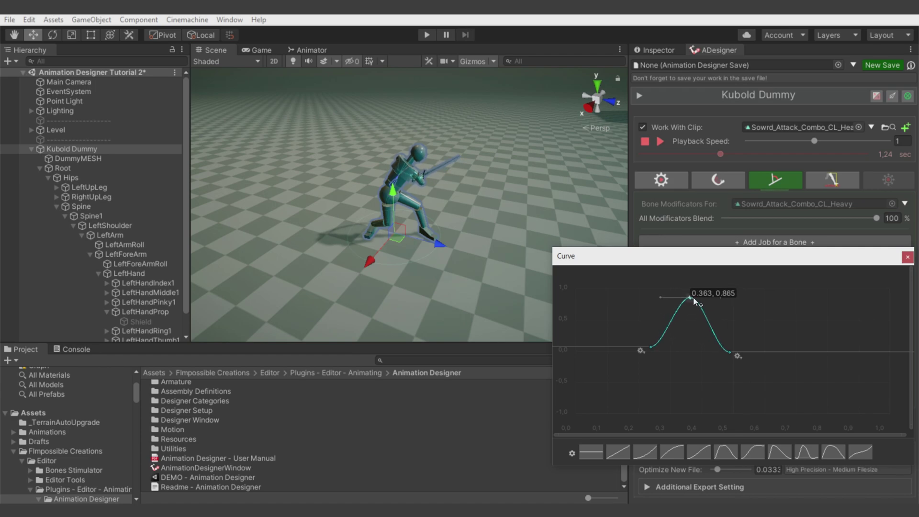
click(907, 257)
mouse_move(720, 154)
mouse_down()
mouse_move(700, 154)
mouse_move(718, 155)
mouse_up()
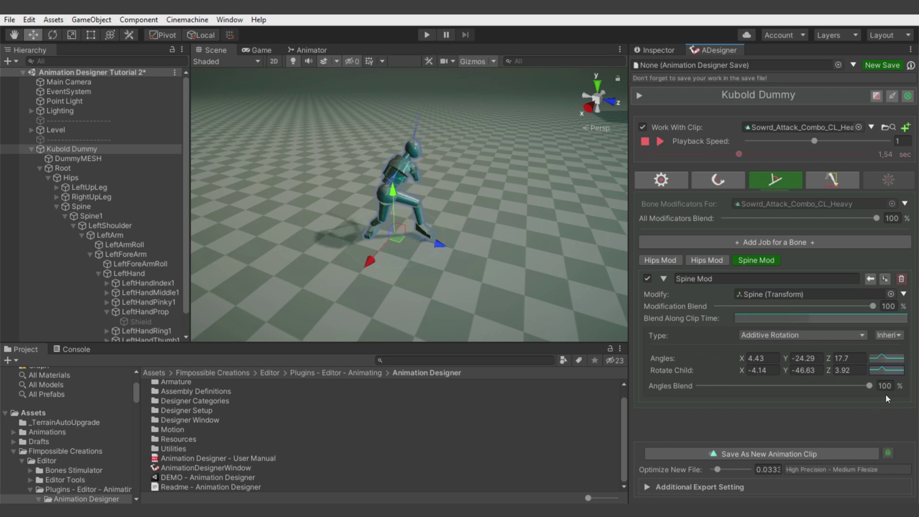
Step: Nudge the Rotate Child curve's ending key slightly
click(897, 372)
drag(734, 354, 730, 350)
click(907, 258)
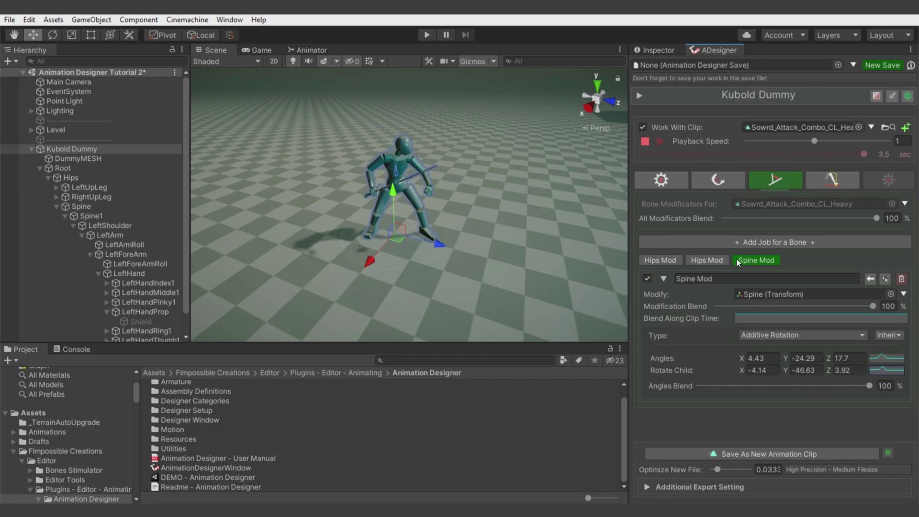
Step: Switch to the IK tab and expand the Main & Hips IK pelvis offset settings
click(831, 179)
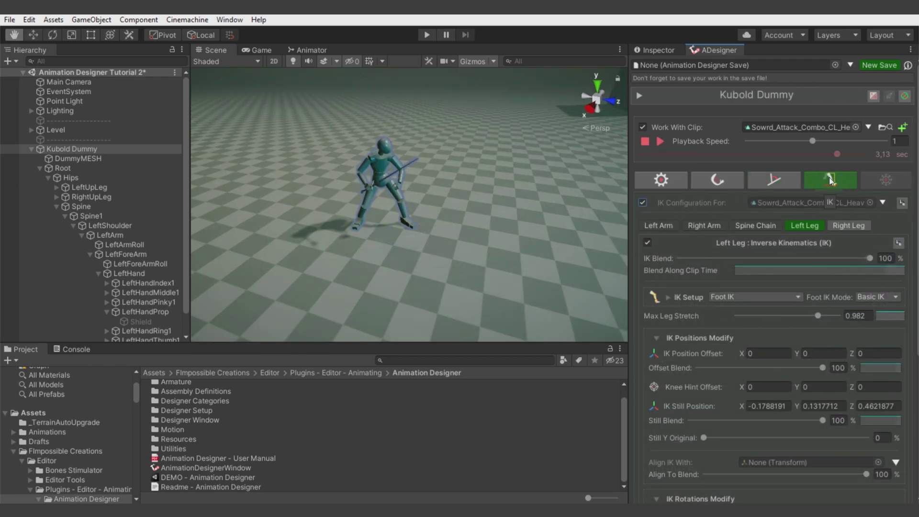
click(807, 225)
click(740, 251)
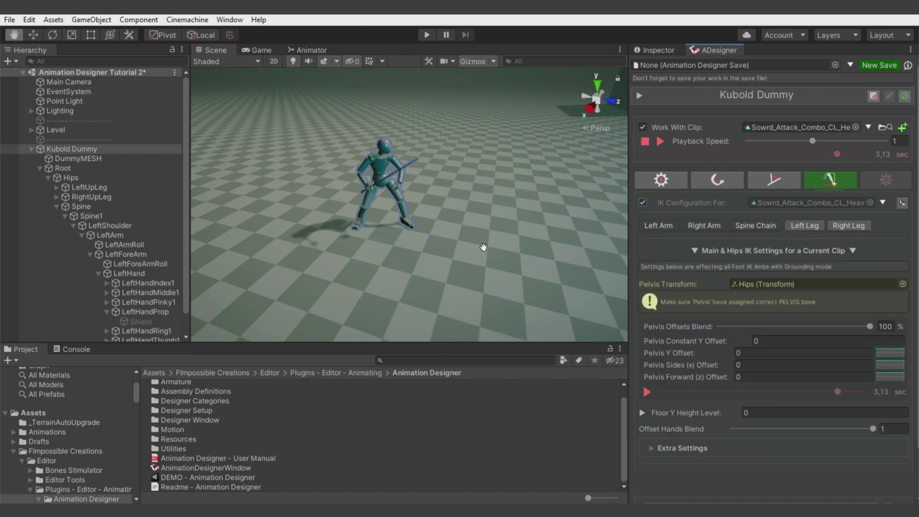
drag(657, 154, 720, 157)
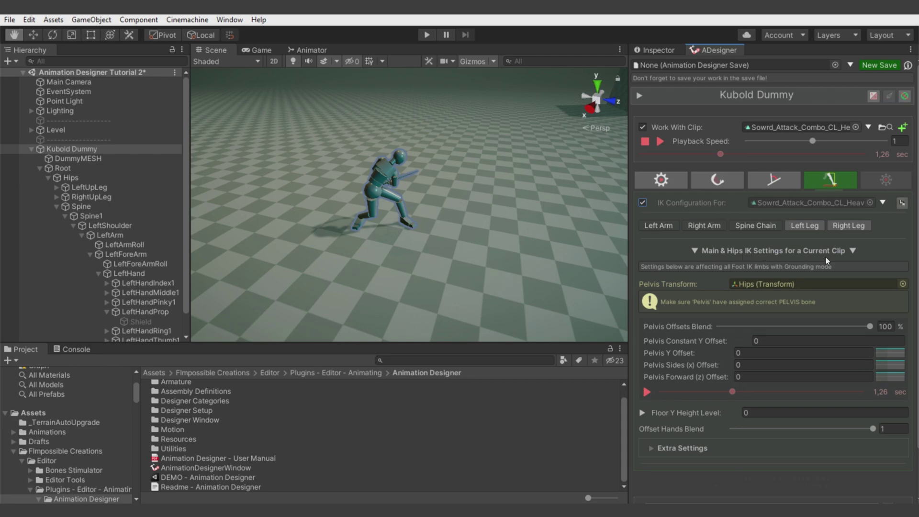
Step: Set the Pelvis Y Offset to -0.1
click(751, 352)
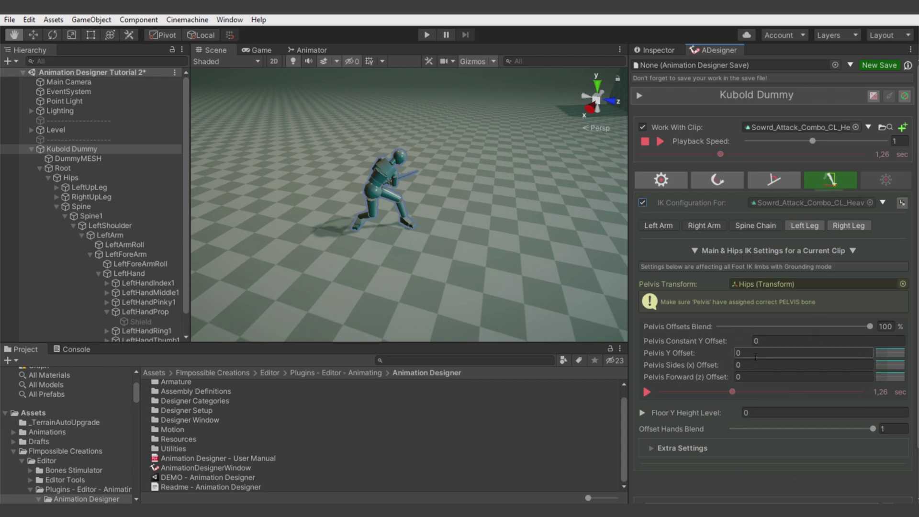
text(-0.1)
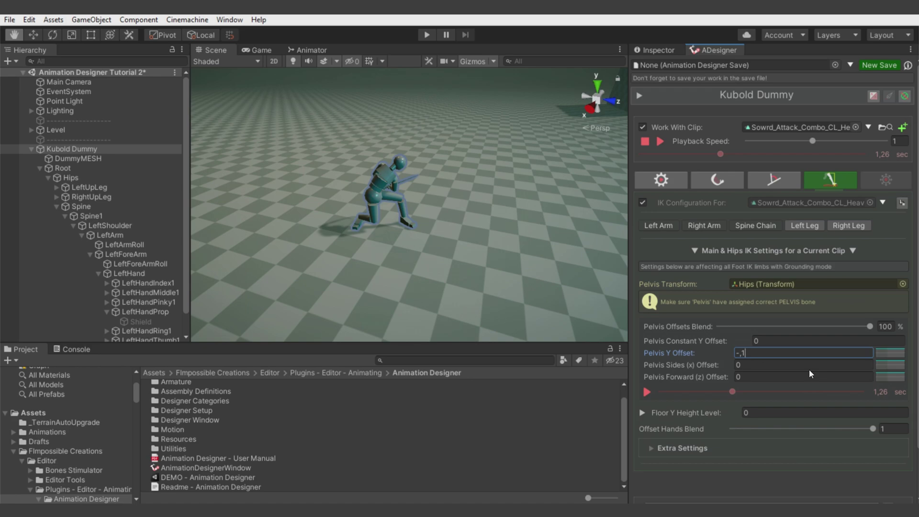
click(888, 354)
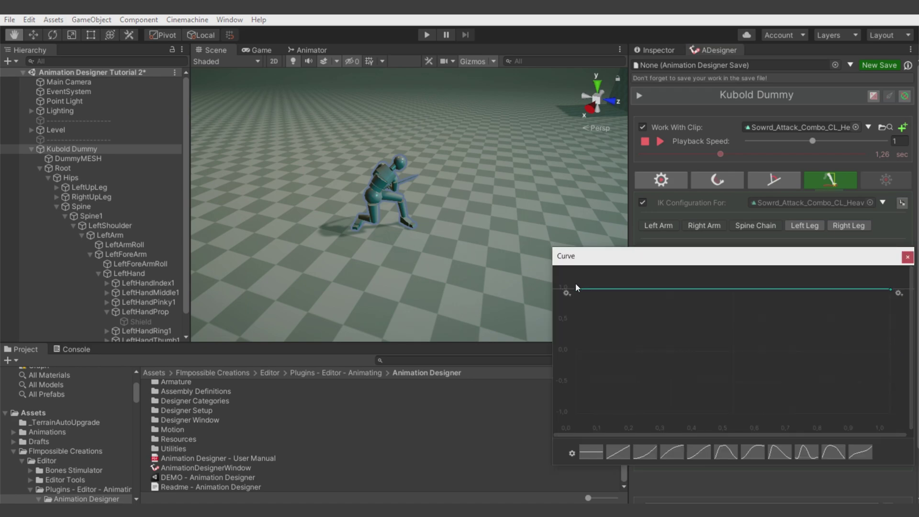
click(909, 257)
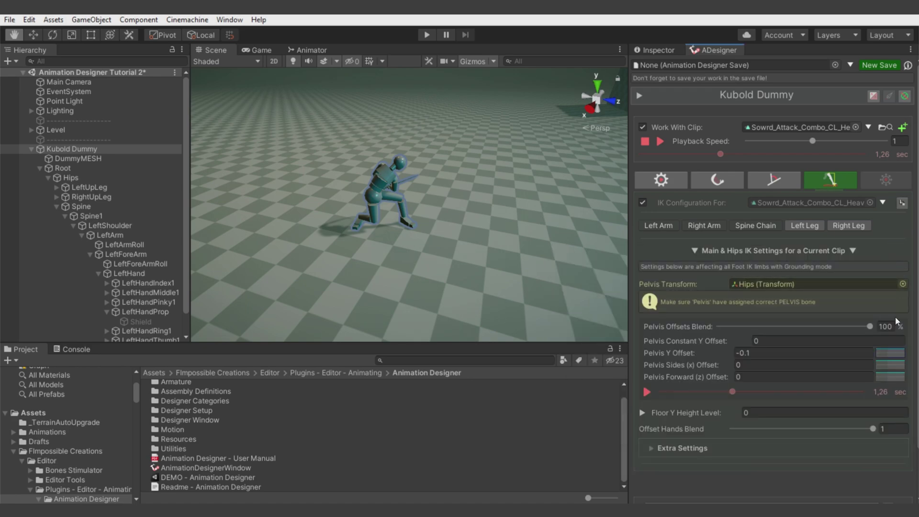
Step: Shape the Pelvis Y Offset curve into a mid-clip bell and play the clip to preview the crouch
click(895, 353)
drag(576, 289, 638, 355)
drag(890, 290, 740, 355)
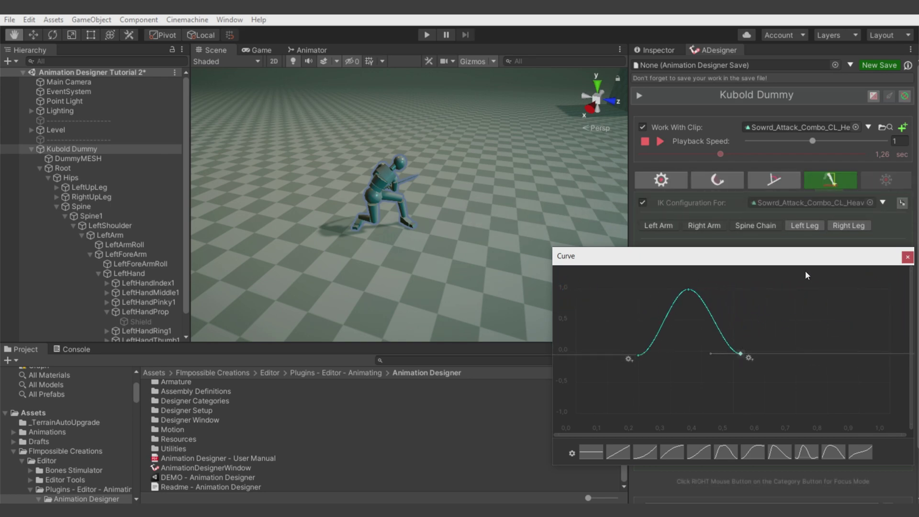
drag(682, 286, 678, 296)
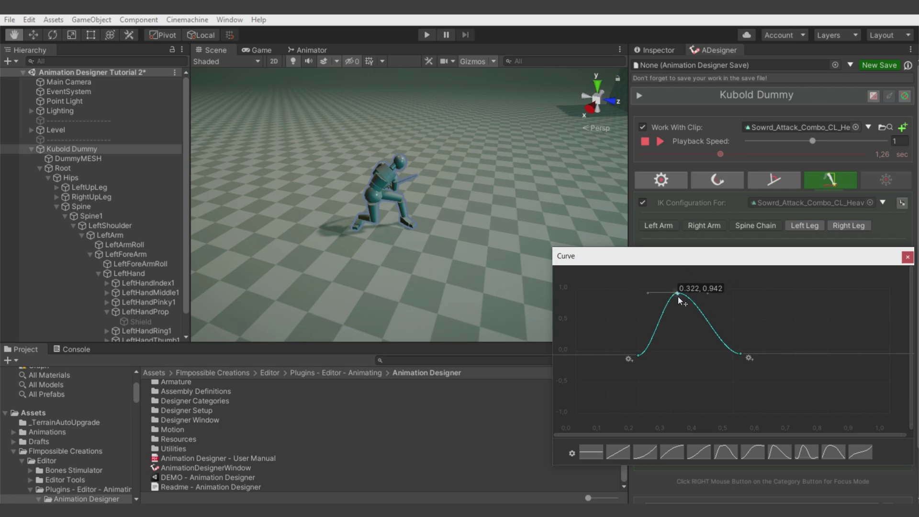
click(637, 356)
drag(639, 358, 653, 357)
click(907, 258)
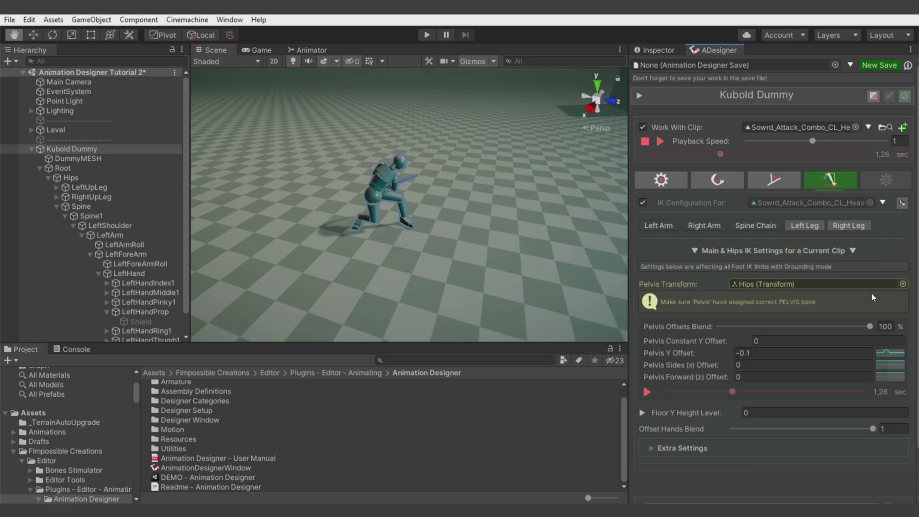
drag(707, 397, 656, 394)
click(651, 391)
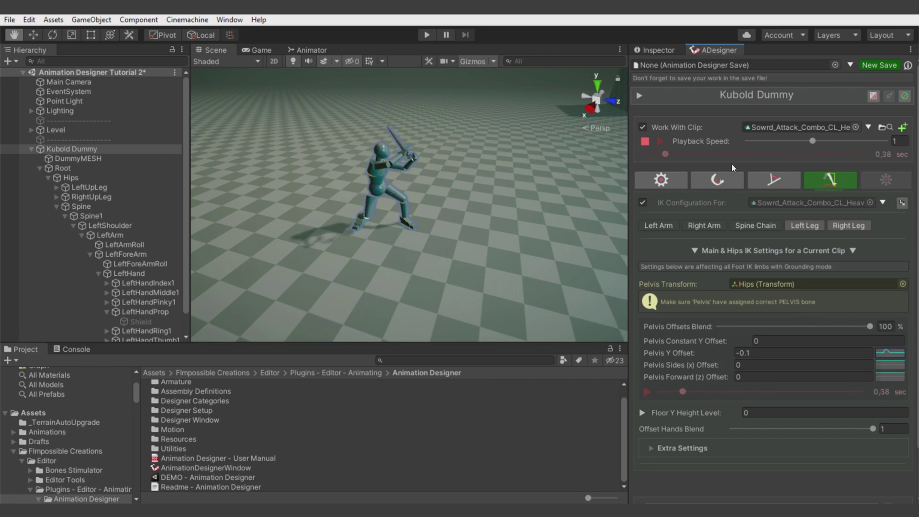
Step: Save the edited attack as the new clip 'Sowrd_Attack_Combo_CL_Heavy - Modified'
click(661, 179)
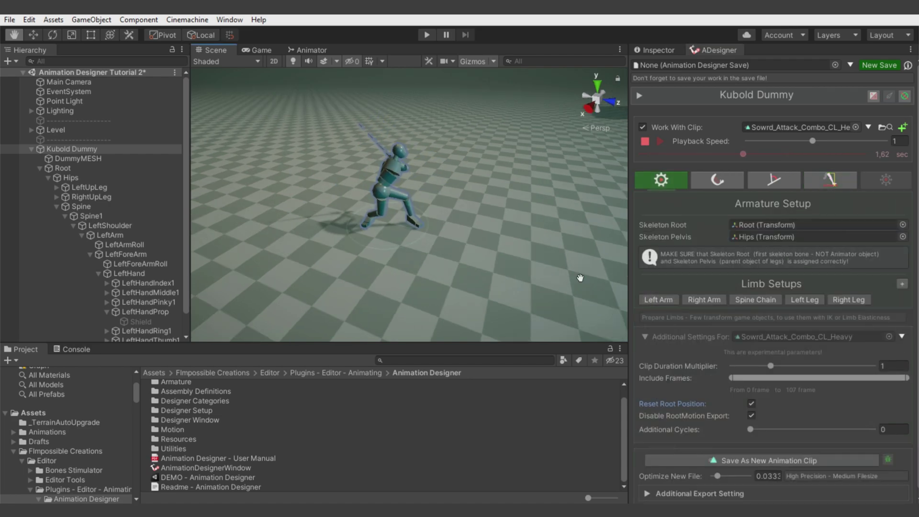
click(746, 454)
key(Return)
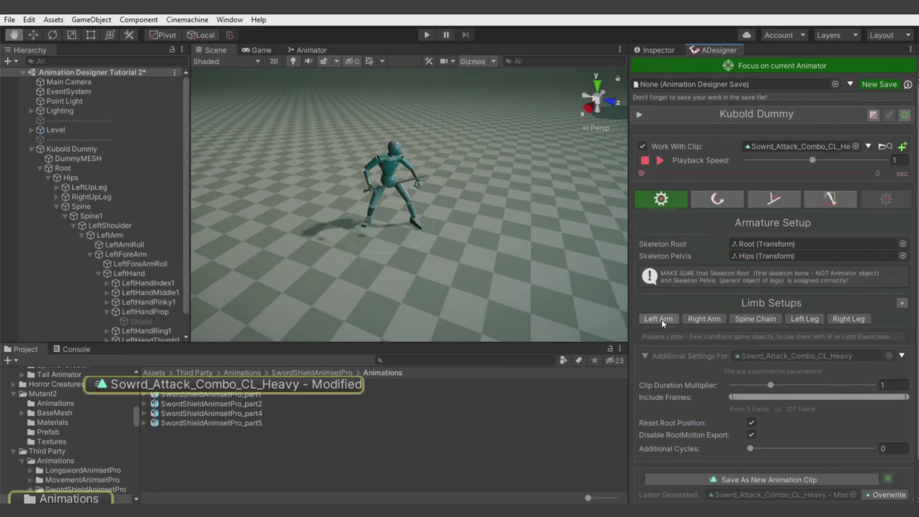
Step: Select the new Modified clip and play it in the Inspector preview
click(288, 390)
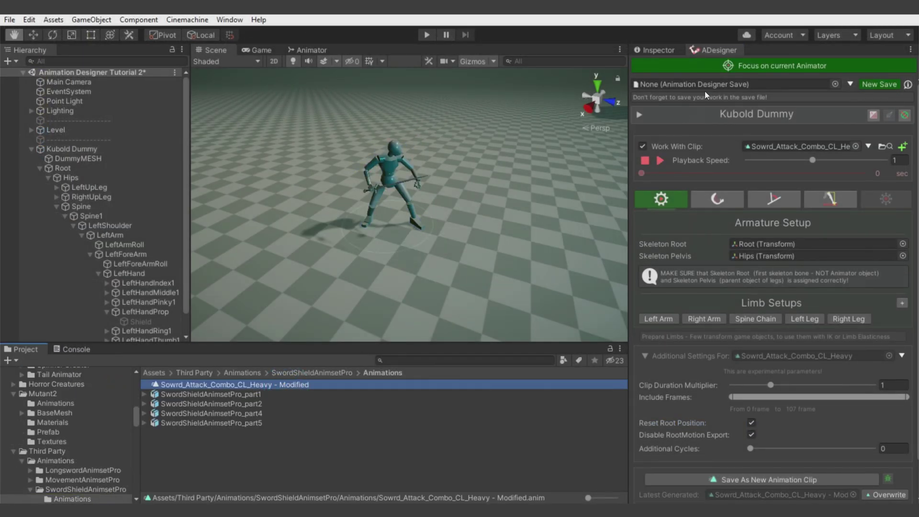
click(660, 51)
click(638, 319)
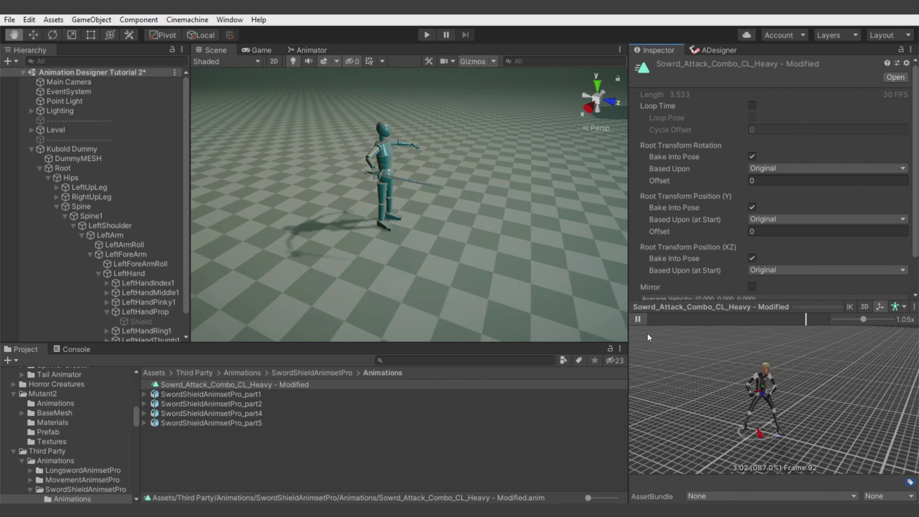
Step: Swap the preview model to Kubold Dummy and replay the Sowrd_Attack_Combo_CL_Heavy - Modified clip
click(639, 320)
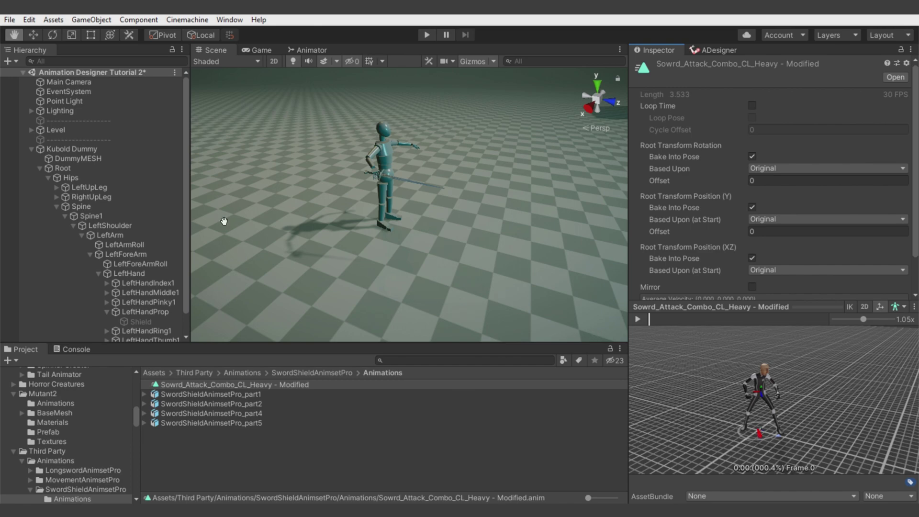
drag(72, 149, 766, 366)
drag(785, 396, 785, 396)
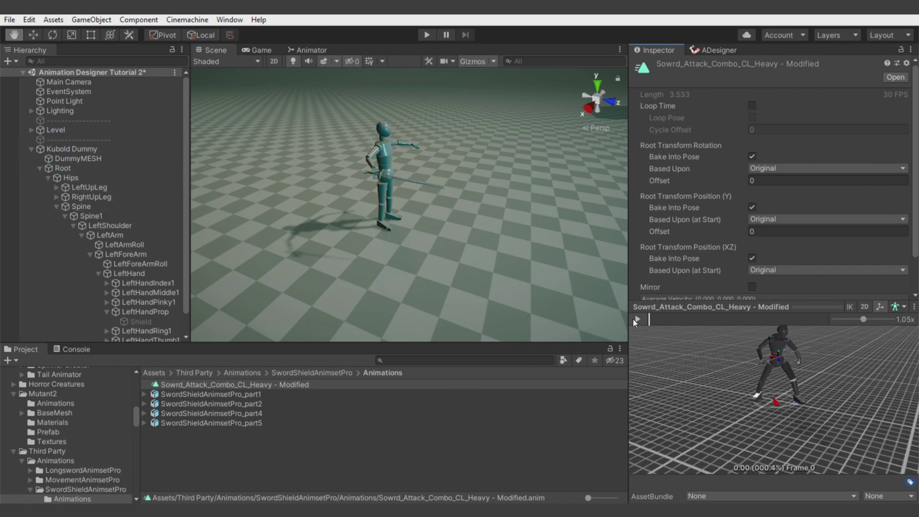
click(638, 319)
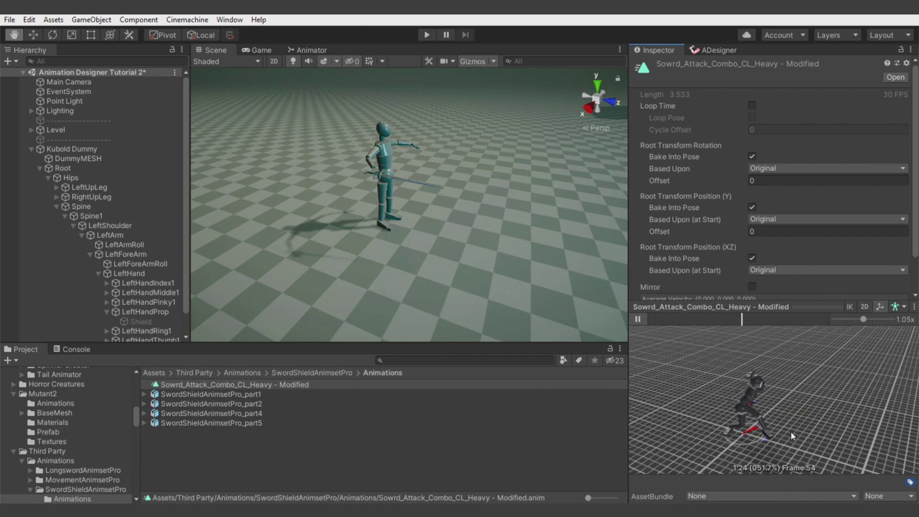